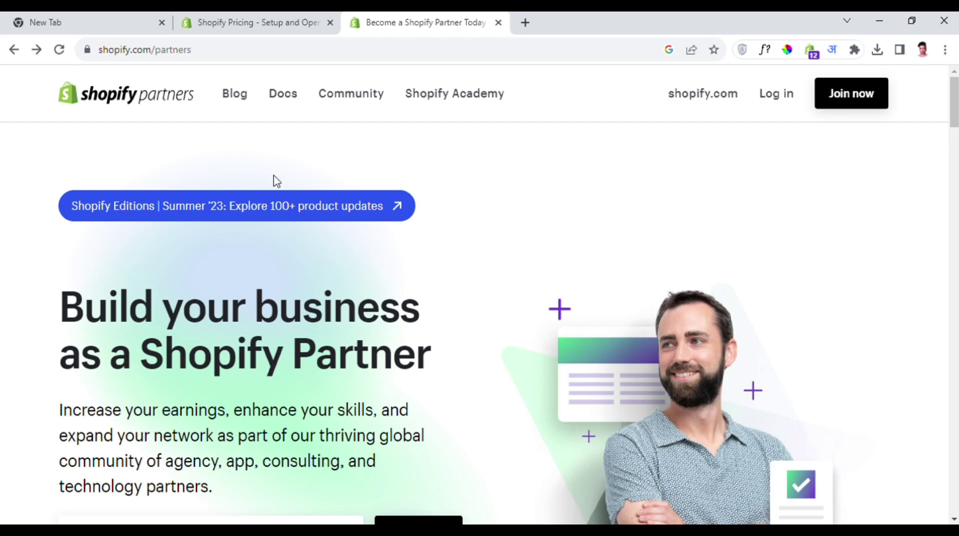
Look over the Shopify Partners landing page and compare it with the main Shopify homepage.
{"action": "scroll", "coordinate": [531, 252], "scroll_direction": "down", "scroll_amount": 5}
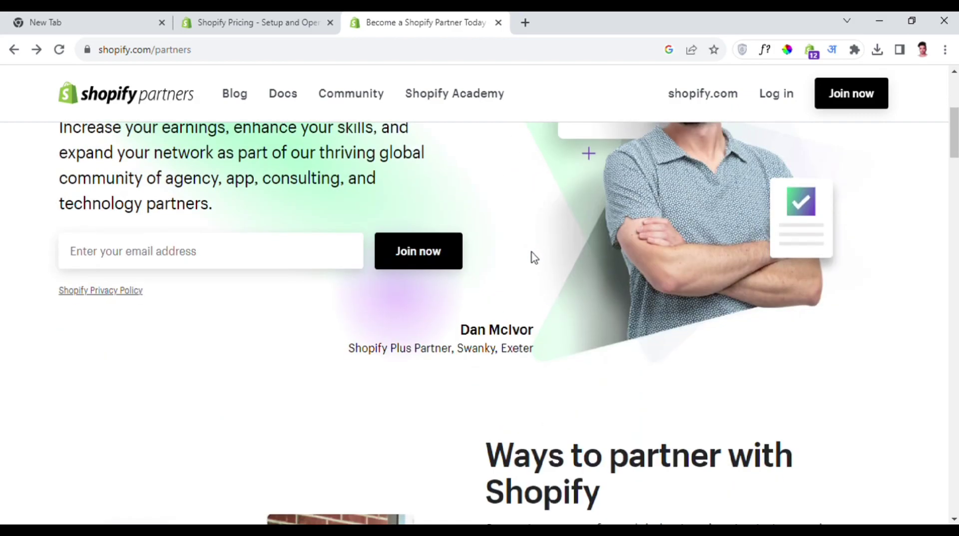
{"action": "scroll", "coordinate": [531, 256], "scroll_direction": "down", "scroll_amount": 6}
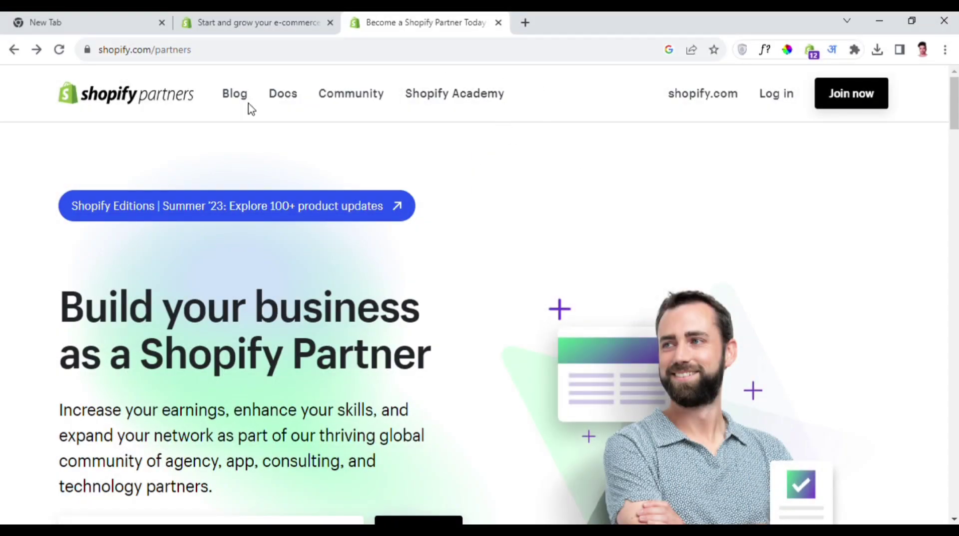
{"action": "left_click", "coordinate": [293, 17]}
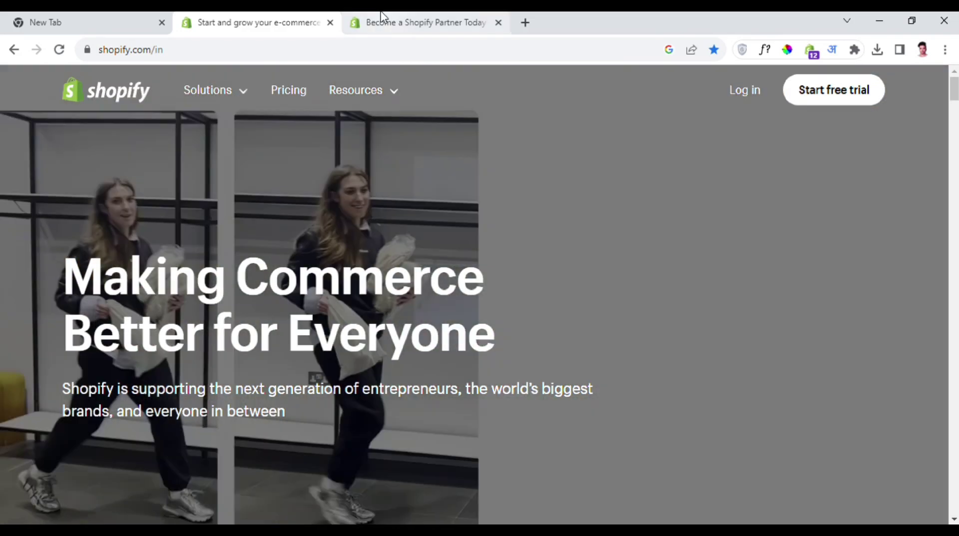
{"action": "left_click", "coordinate": [381, 20]}
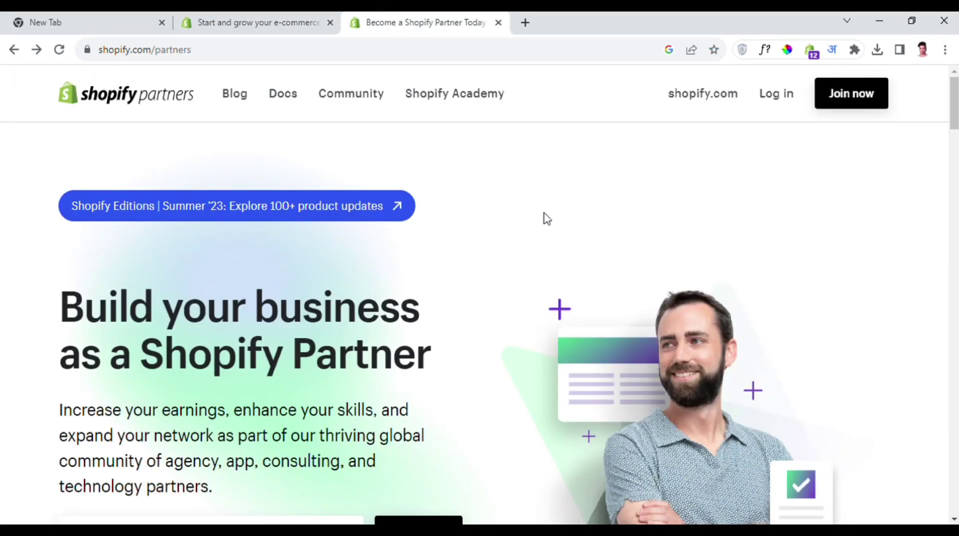
Log in to the Shopify Partners dashboard and open the development store's admin from the stores list.
{"action": "left_click", "coordinate": [771, 97]}
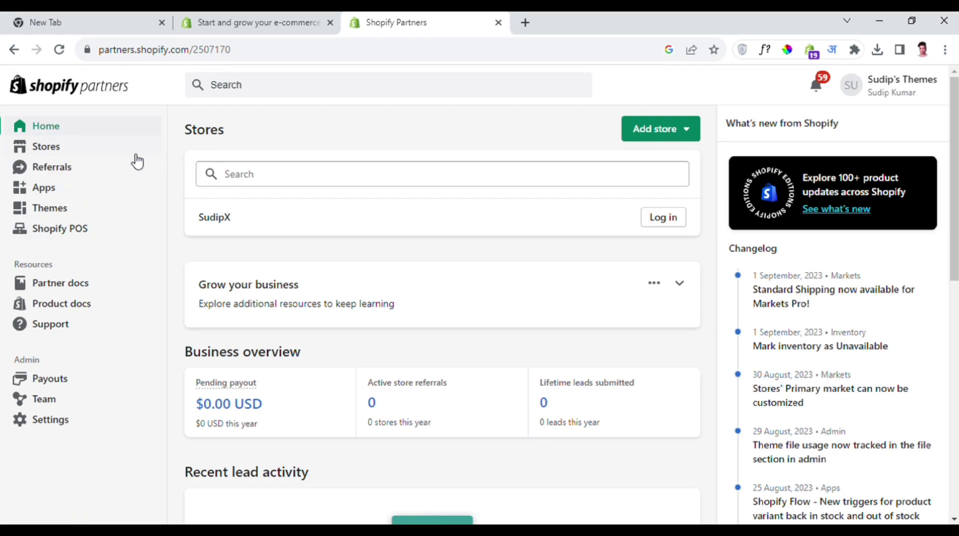
{"action": "left_click", "coordinate": [73, 150]}
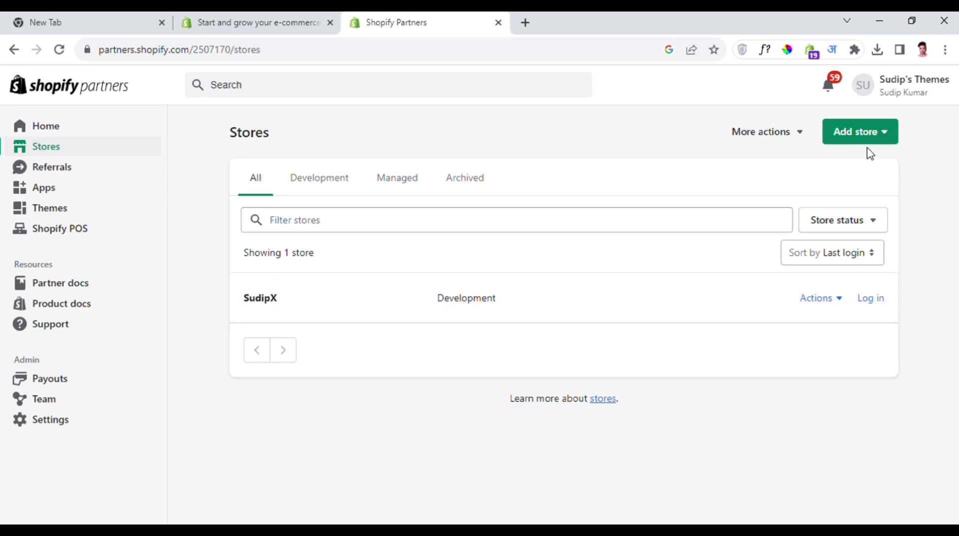
{"action": "left_click", "coordinate": [836, 305]}
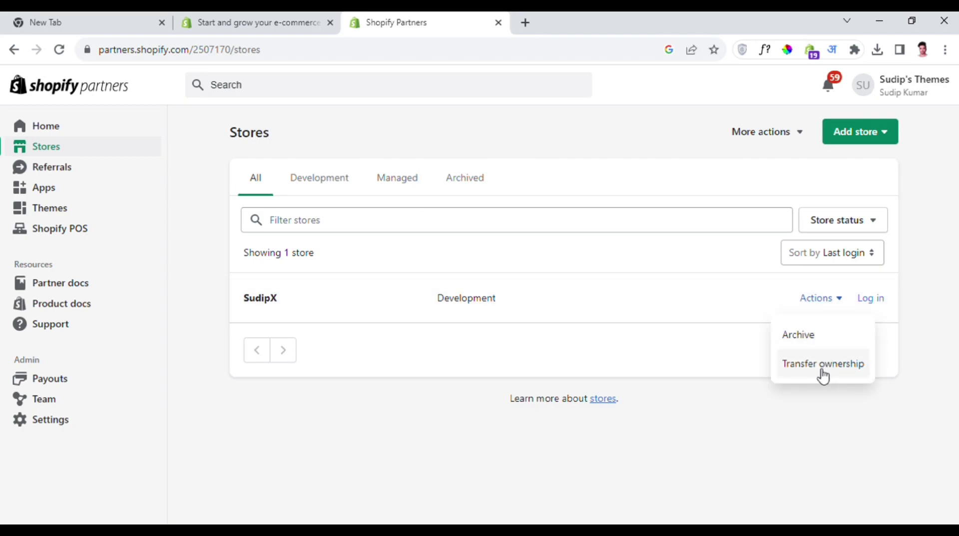
{"action": "left_click", "coordinate": [378, 415]}
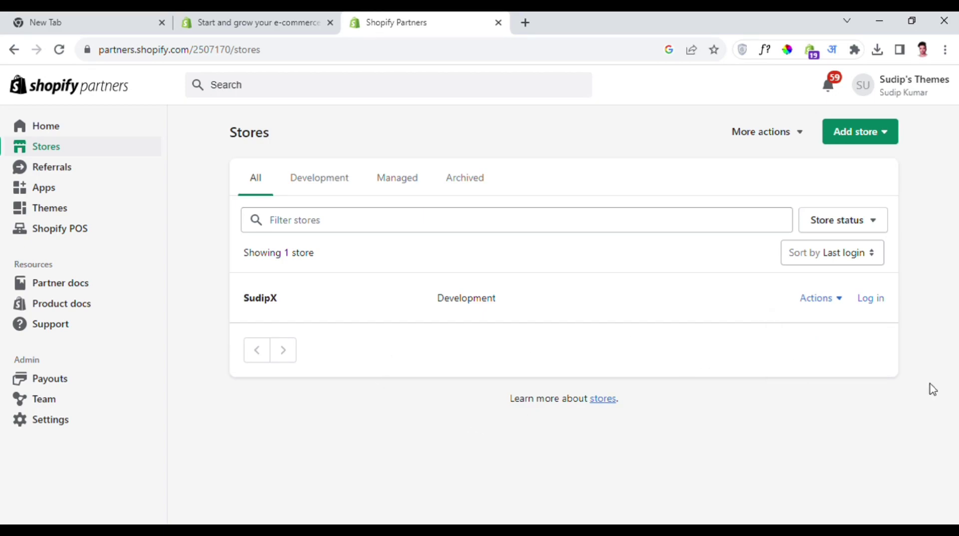
{"action": "left_click", "coordinate": [874, 300]}
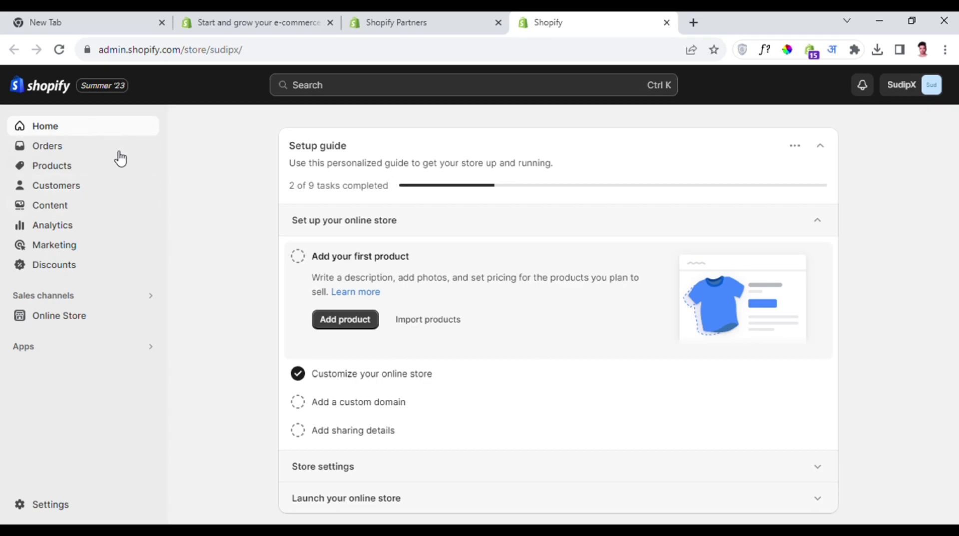
Look through the store admin's Orders, Products and Customers sections and the Metaobjects and Files content pages.
{"action": "left_click", "coordinate": [65, 134]}
{"action": "left_click", "coordinate": [75, 154]}
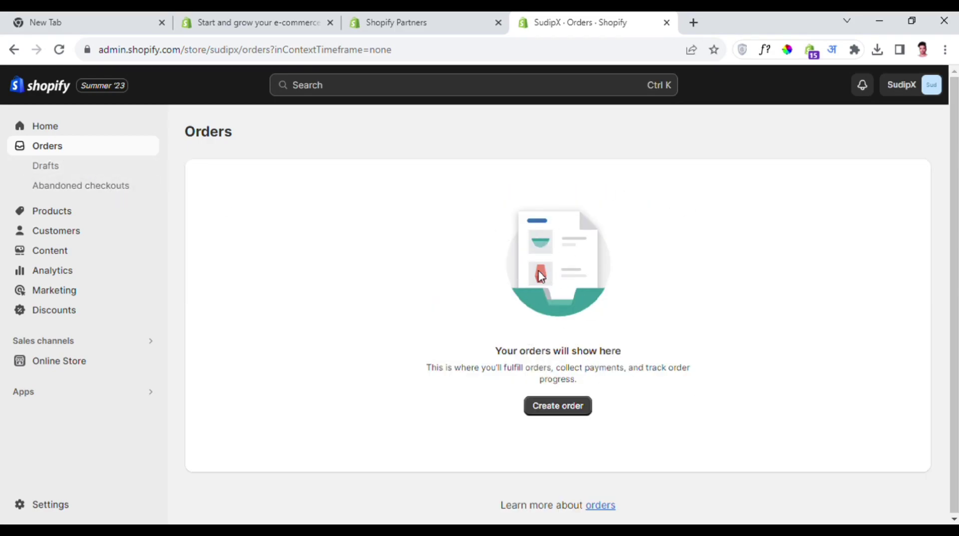
{"action": "left_click", "coordinate": [67, 214]}
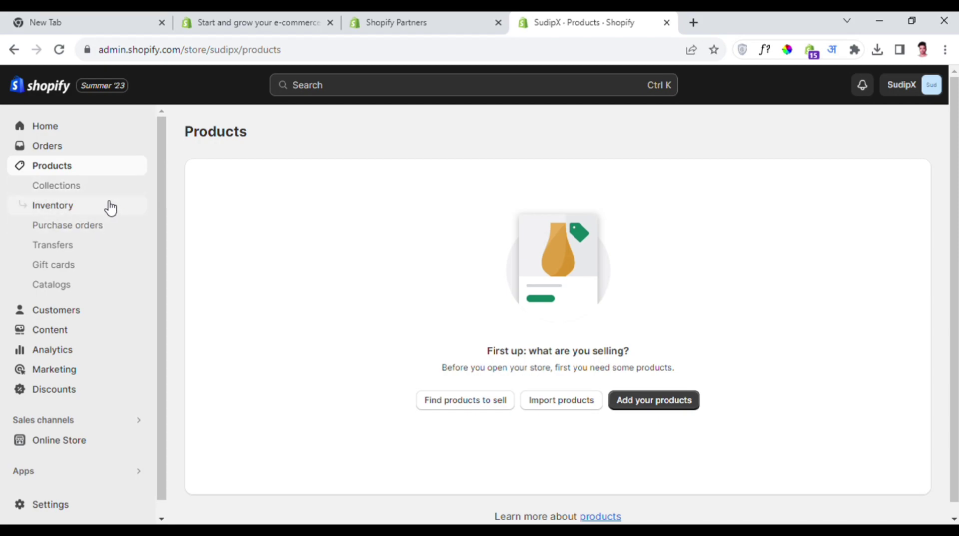
{"action": "left_click", "coordinate": [97, 311]}
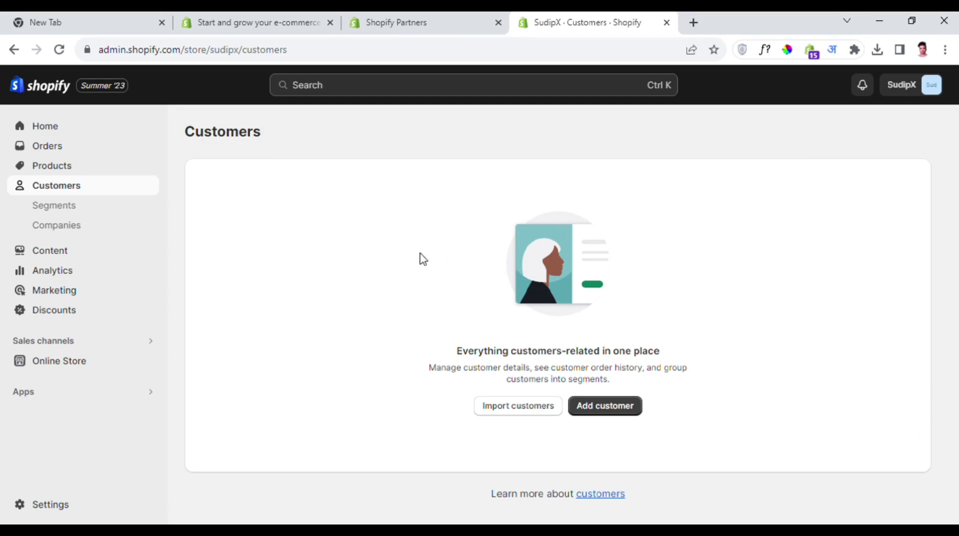
{"action": "left_click", "coordinate": [57, 256]}
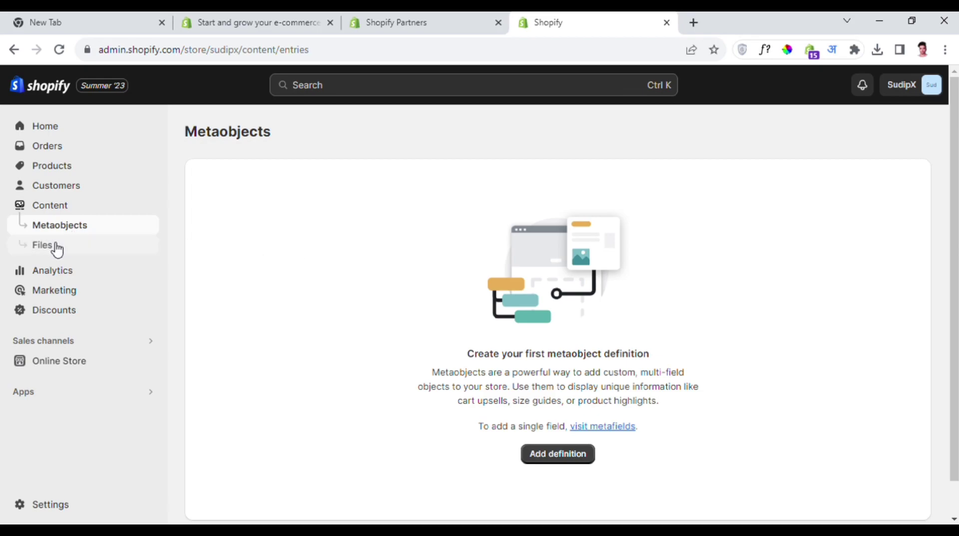
{"action": "left_click", "coordinate": [71, 254]}
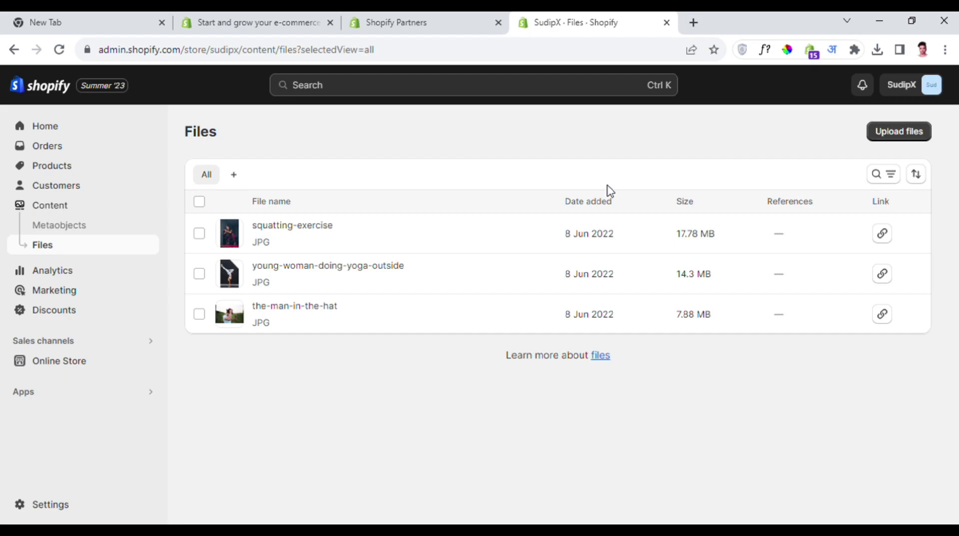
Examine the sales, sessions, conversion rate and order charts on the store's Analytics dashboard.
{"action": "left_click", "coordinate": [76, 276]}
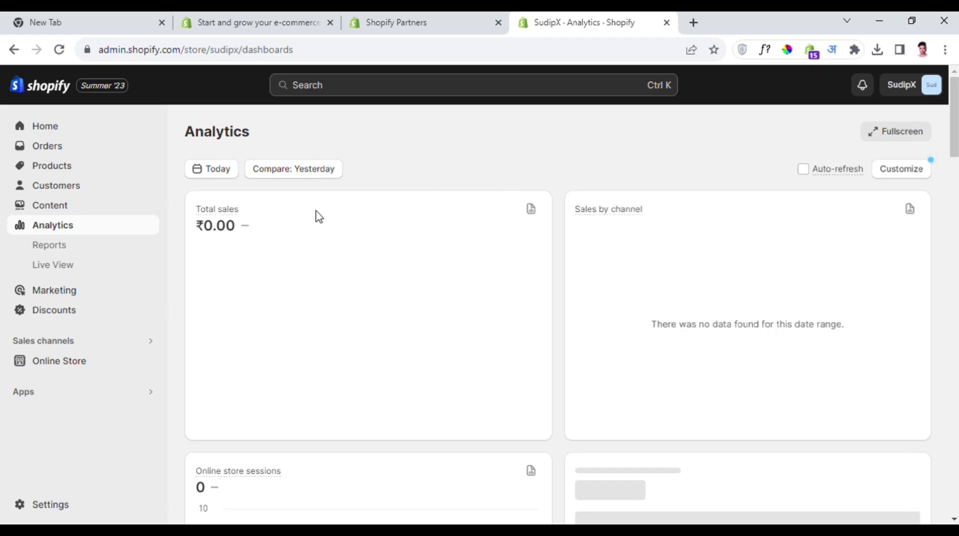
{"action": "mouse_move", "coordinate": [638, 224]}
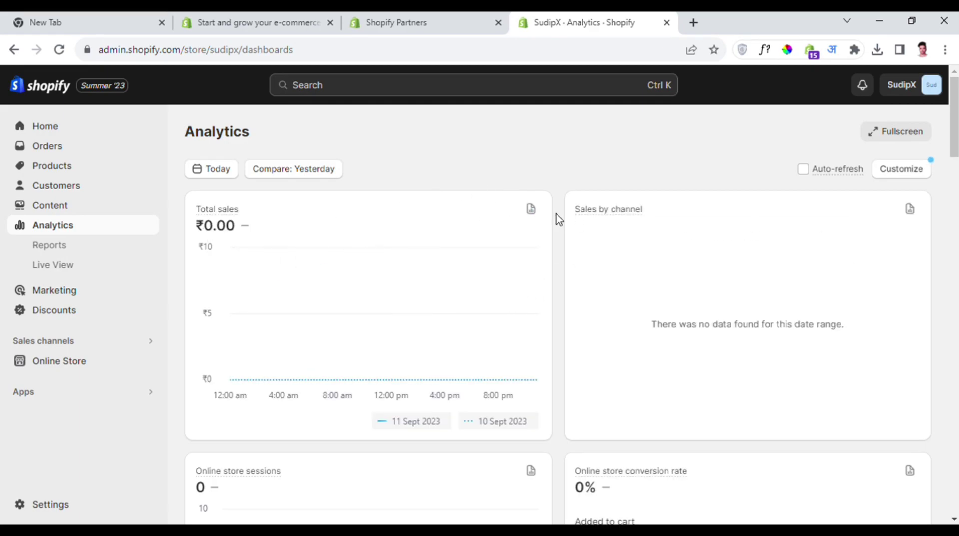
{"action": "scroll", "coordinate": [558, 220], "scroll_direction": "down", "scroll_amount": 4}
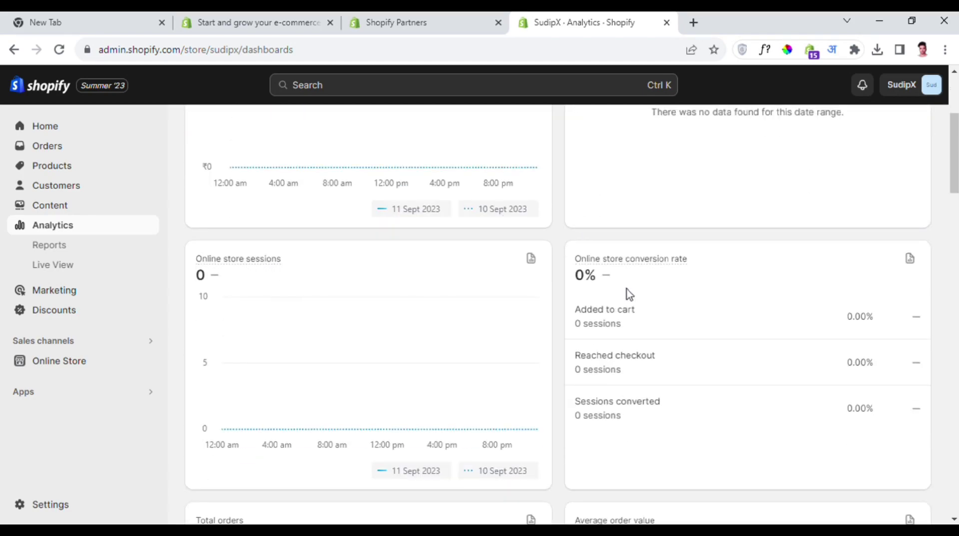
{"action": "scroll", "coordinate": [682, 273], "scroll_direction": "down", "scroll_amount": 5}
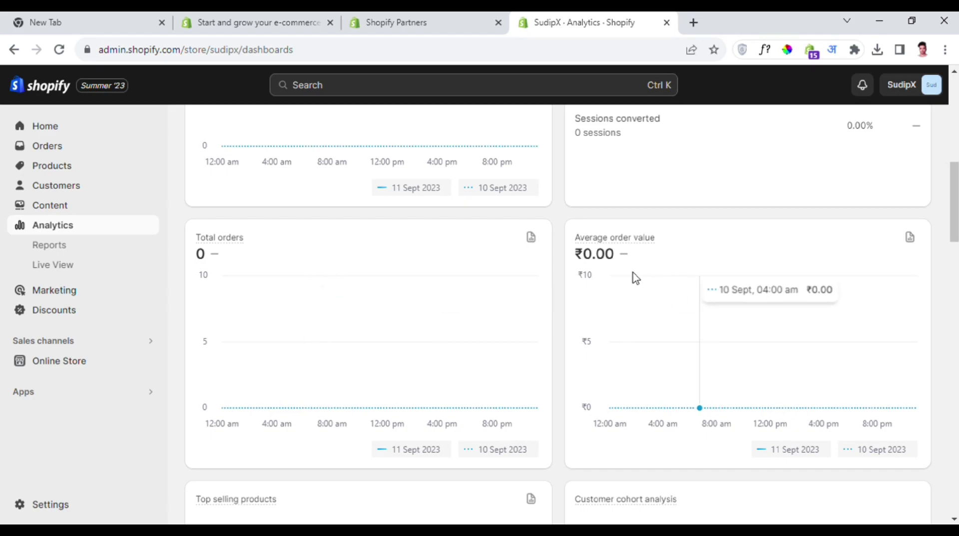
{"action": "scroll", "coordinate": [380, 350], "scroll_direction": "up", "scroll_amount": 5}
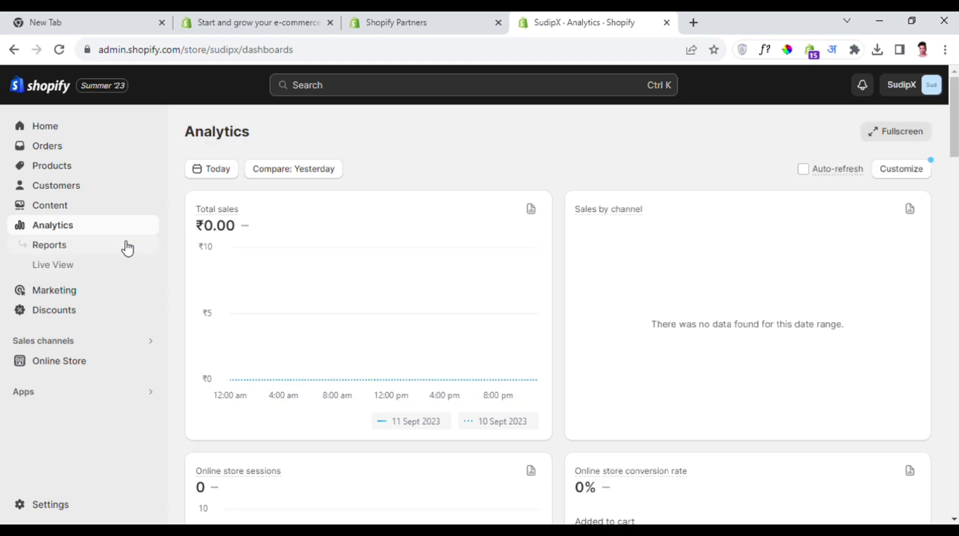
Review the Marketing performance metrics and the store's Discounts page.
{"action": "left_click", "coordinate": [55, 290]}
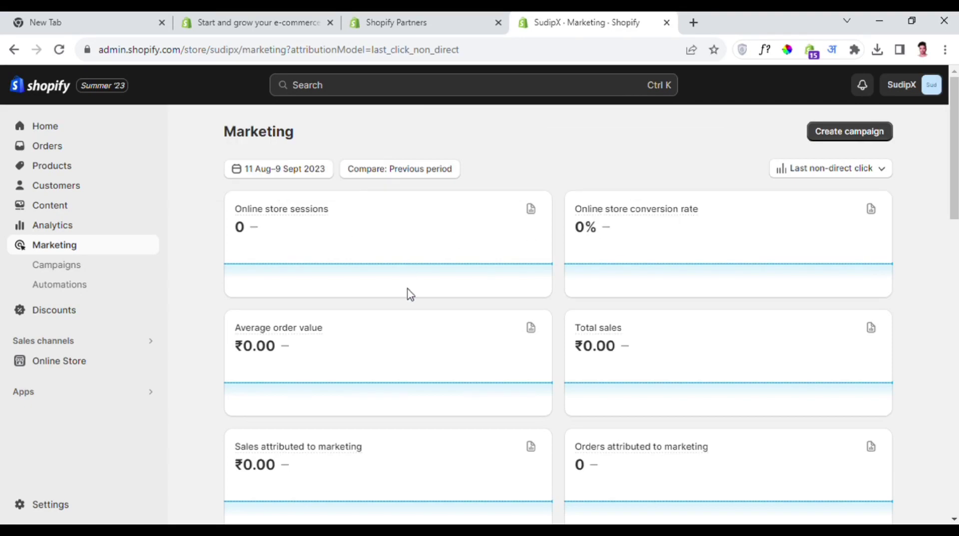
{"action": "scroll", "coordinate": [517, 328], "scroll_direction": "down", "scroll_amount": 3}
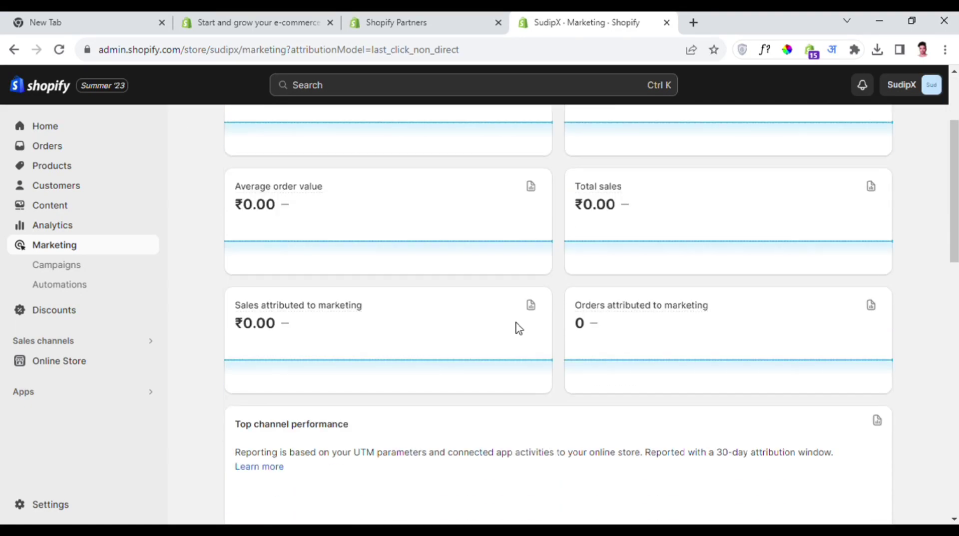
{"action": "left_click", "coordinate": [76, 316]}
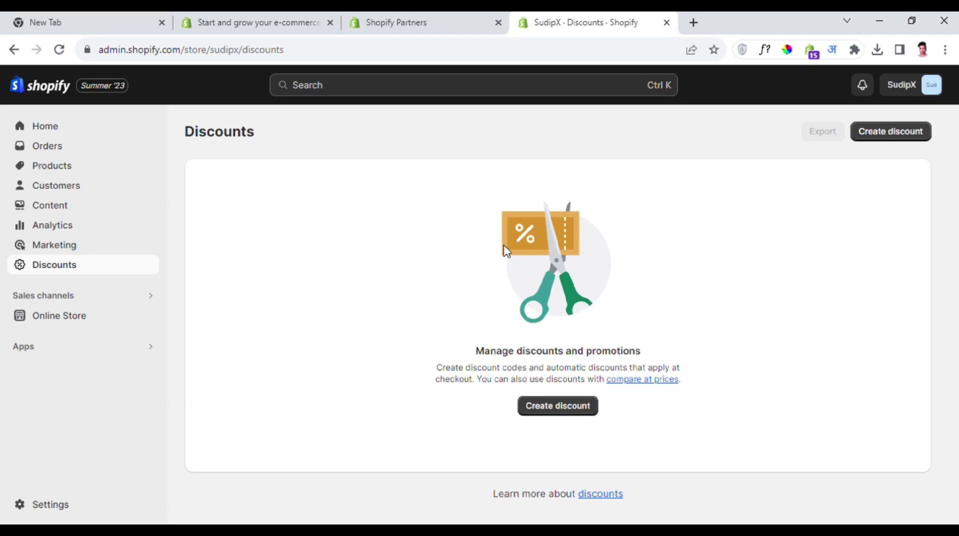
Open the Online Store sales channel and examine the current Dawn theme, the theme library and the popular free themes.
{"action": "left_click", "coordinate": [54, 299]}
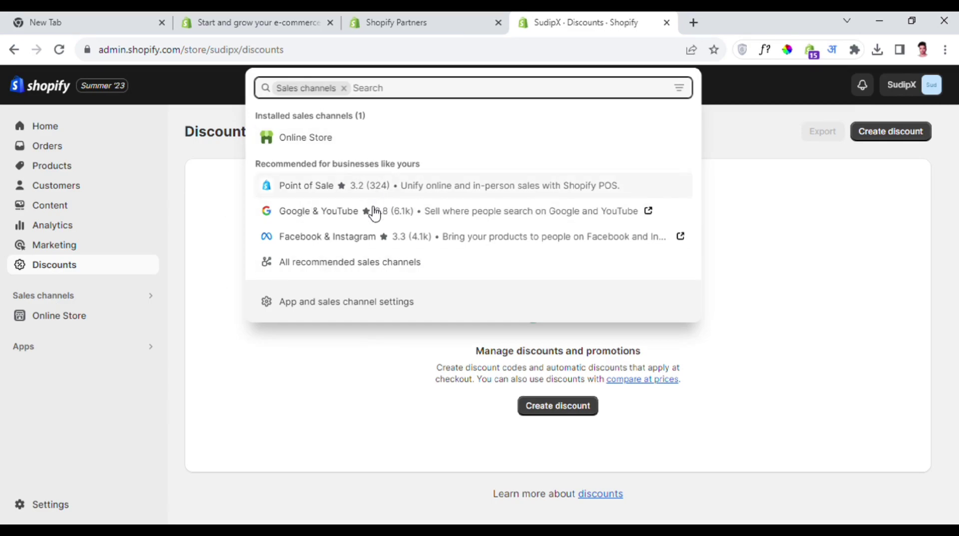
{"action": "left_click", "coordinate": [315, 143]}
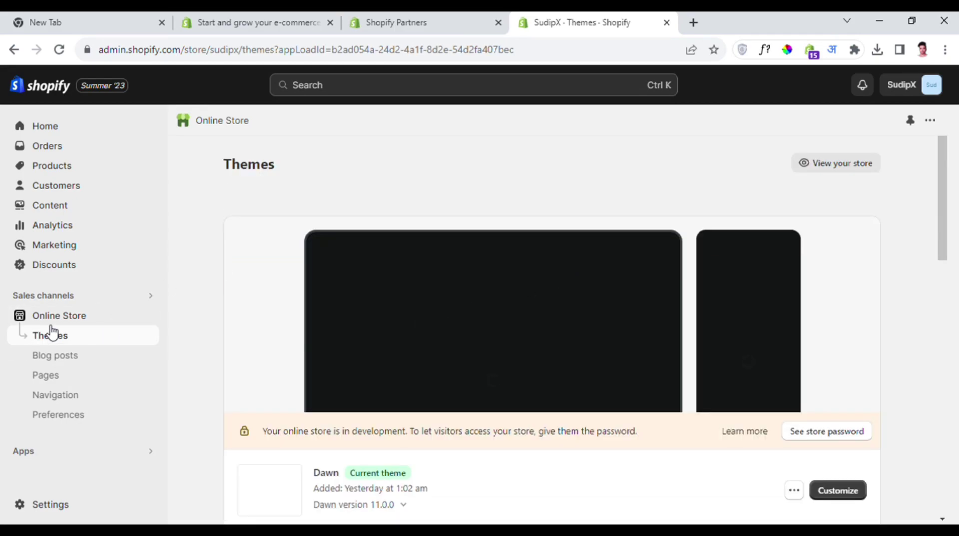
{"action": "scroll", "coordinate": [601, 298], "scroll_direction": "down", "scroll_amount": 4}
{"action": "scroll", "coordinate": [592, 260], "scroll_direction": "up", "scroll_amount": 3}
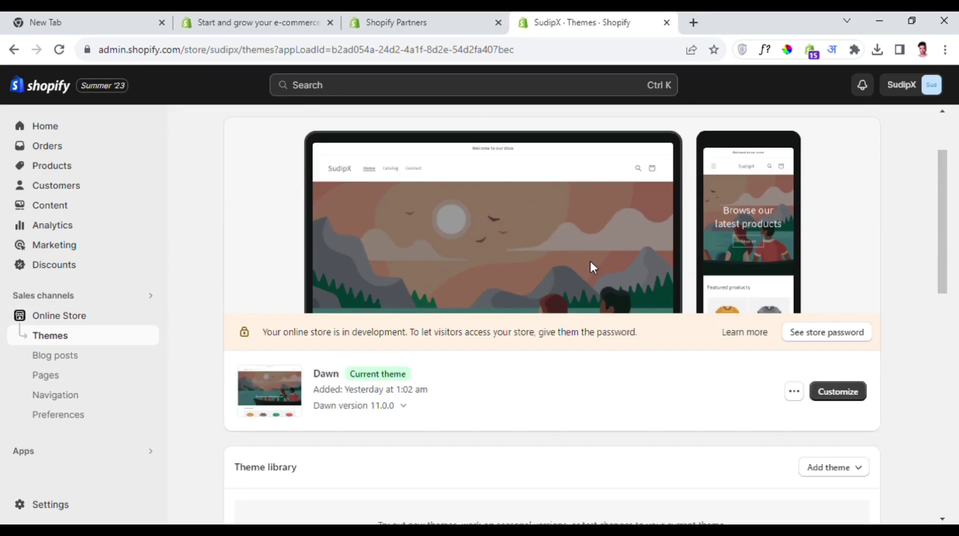
{"action": "scroll", "coordinate": [713, 283], "scroll_direction": "down", "scroll_amount": 2}
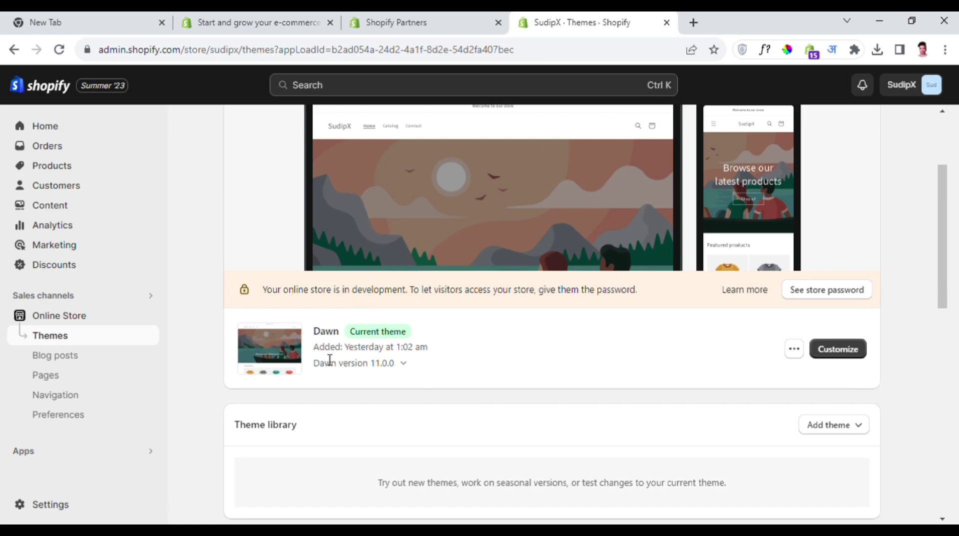
{"action": "scroll", "coordinate": [583, 312], "scroll_direction": "down", "scroll_amount": 4}
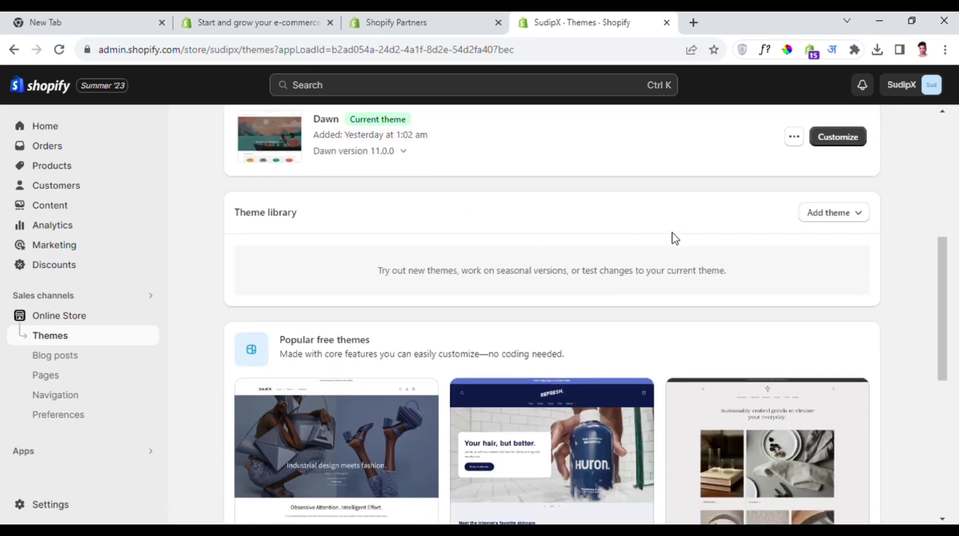
{"action": "scroll", "coordinate": [690, 260], "scroll_direction": "down", "scroll_amount": 4}
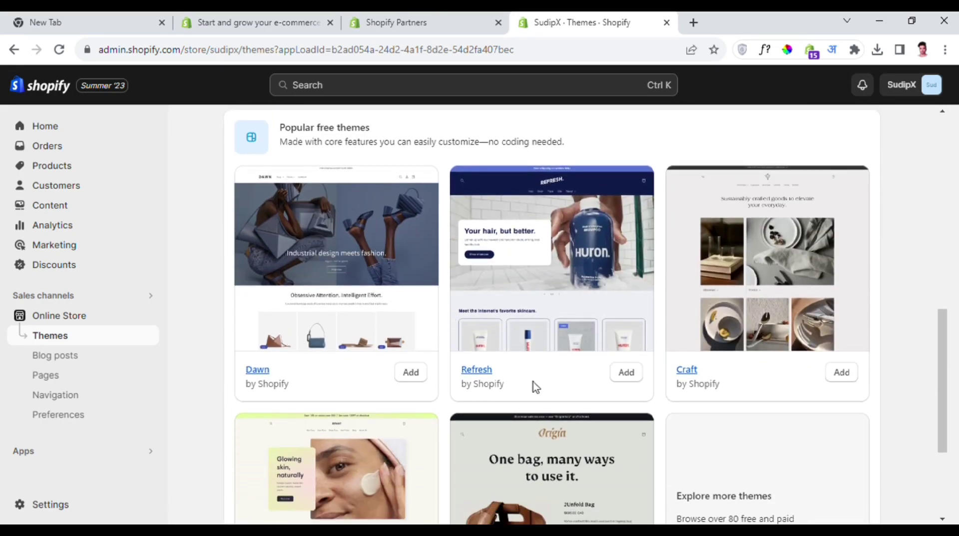
{"action": "scroll", "coordinate": [704, 382], "scroll_direction": "down", "scroll_amount": 3}
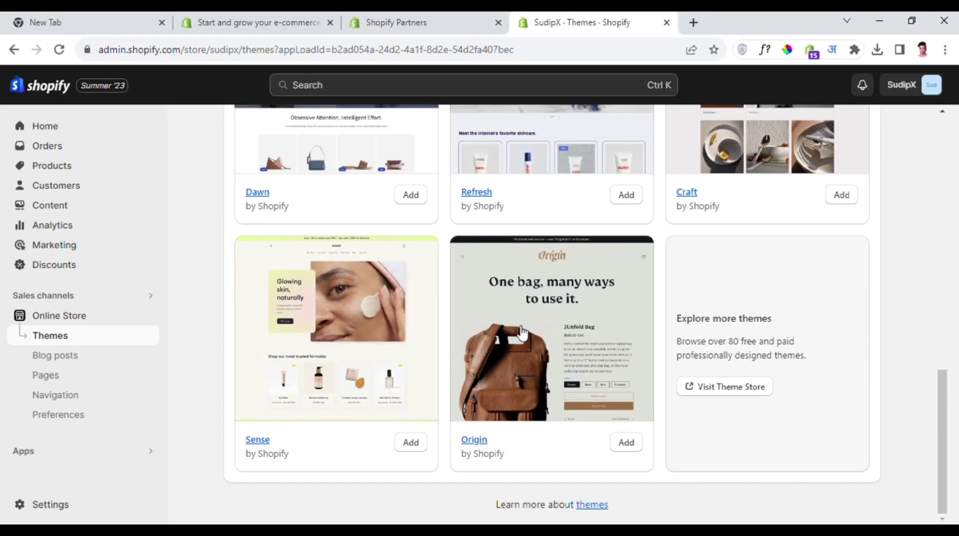
{"action": "scroll", "coordinate": [754, 336], "scroll_direction": "up", "scroll_amount": 10}
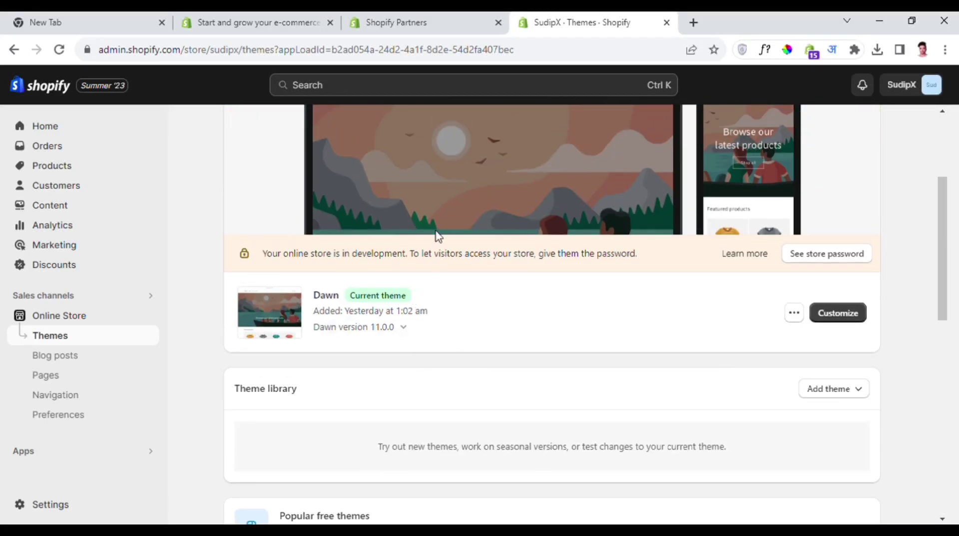
{"action": "scroll", "coordinate": [438, 236], "scroll_direction": "up", "scroll_amount": 3}
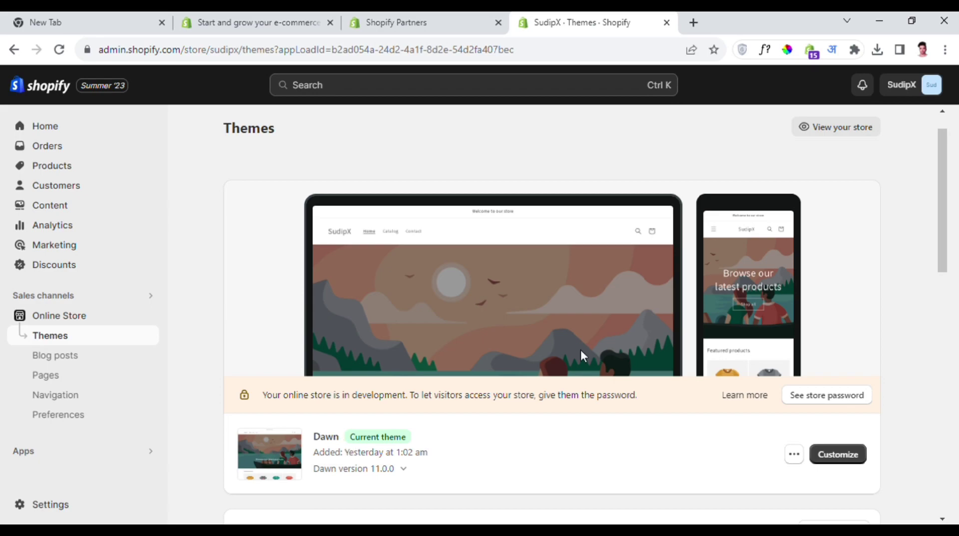
{"action": "scroll", "coordinate": [310, 345], "scroll_direction": "down", "scroll_amount": 3}
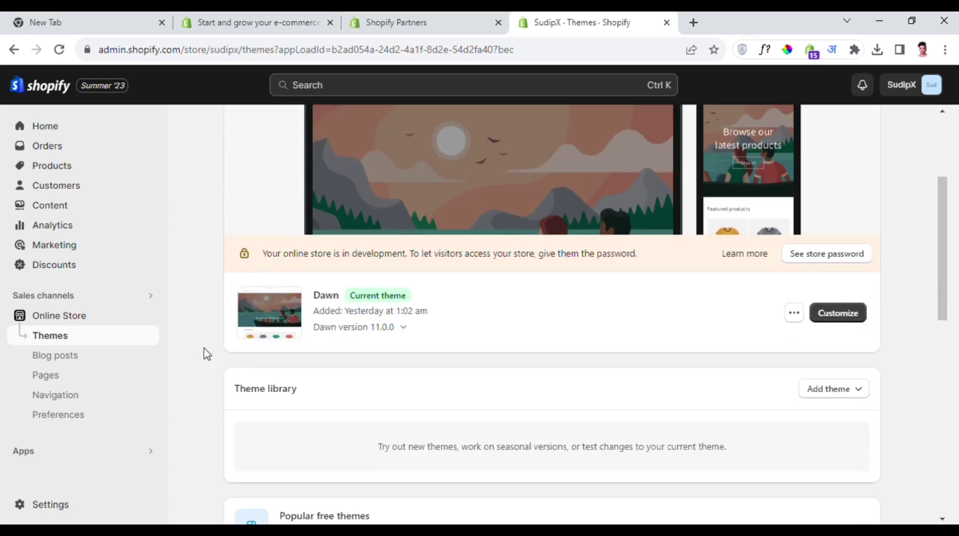
View the Online Store's Blog posts section and its list of Pages.
{"action": "left_click", "coordinate": [73, 365]}
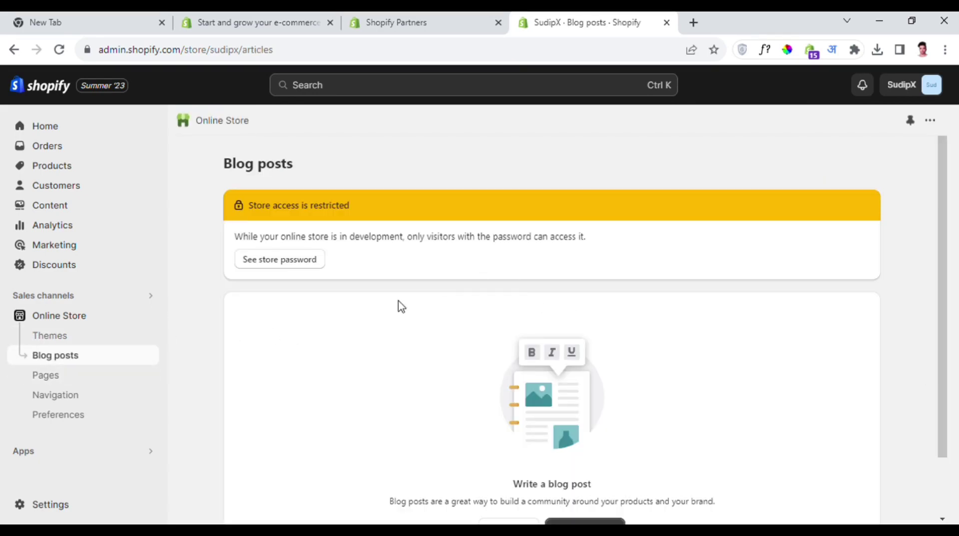
{"action": "scroll", "coordinate": [562, 320], "scroll_direction": "down", "scroll_amount": 2}
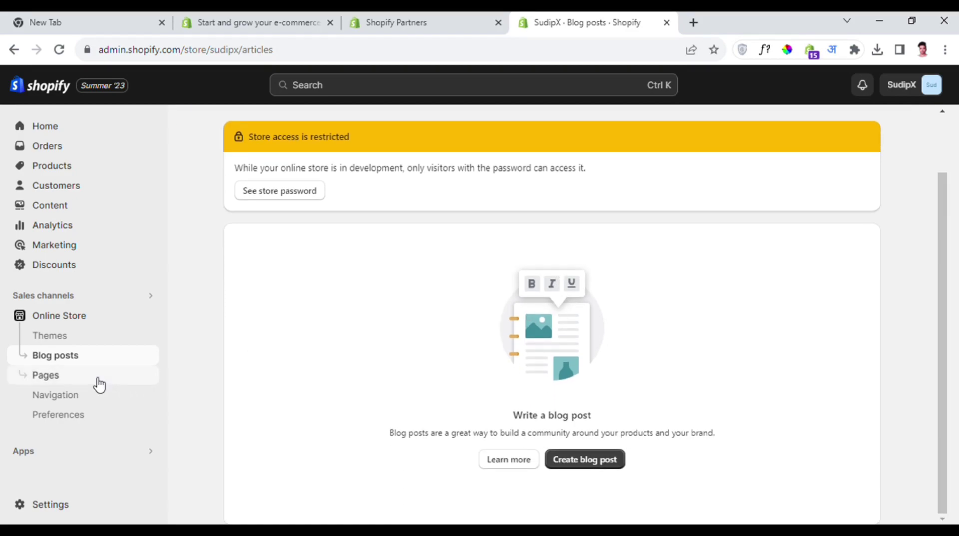
{"action": "left_click", "coordinate": [100, 381]}
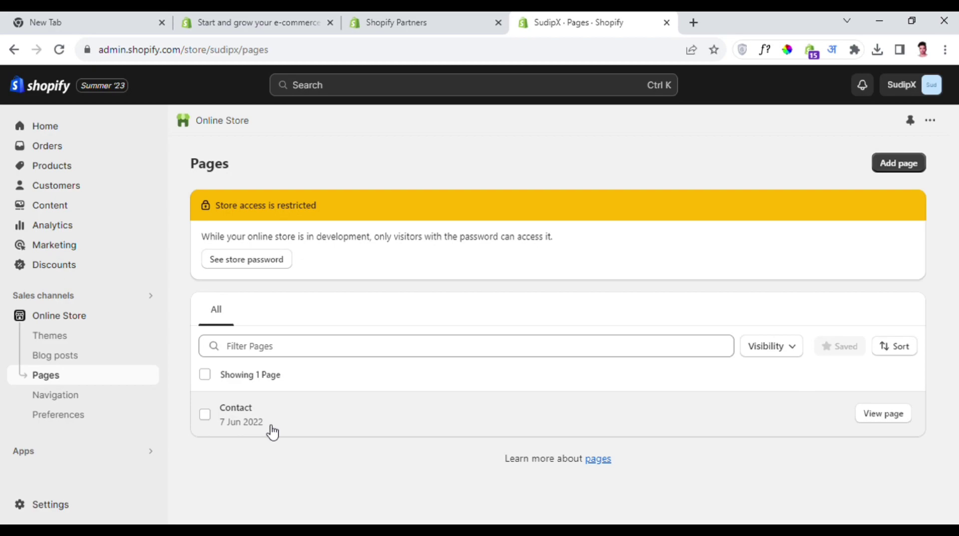
View the Online Store's Navigation menus and the homepage title and meta description fields in its Preferences.
{"action": "left_click", "coordinate": [60, 402]}
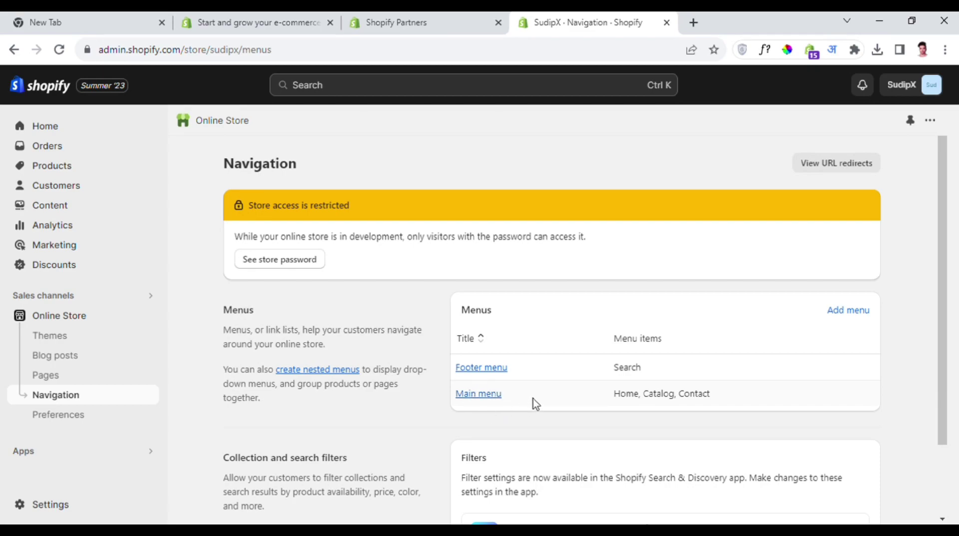
{"action": "left_click", "coordinate": [131, 400]}
{"action": "left_click", "coordinate": [105, 417]}
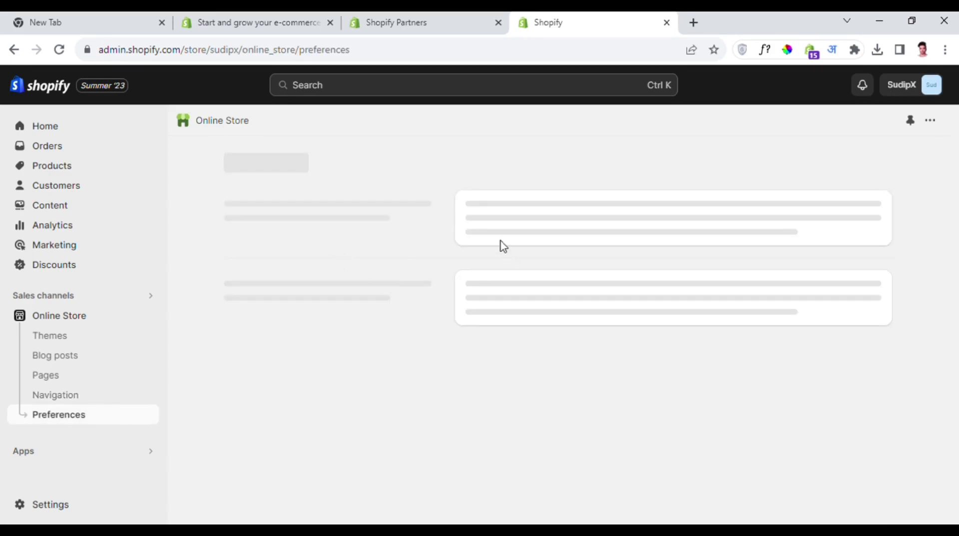
{"action": "scroll", "coordinate": [568, 260], "scroll_direction": "down", "scroll_amount": 1}
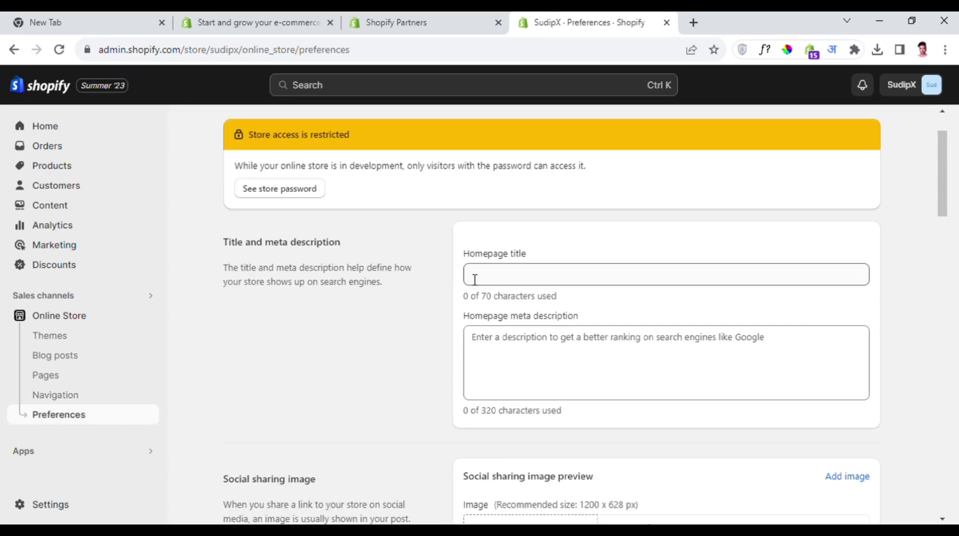
{"action": "left_click", "coordinate": [528, 368]}
{"action": "scroll", "coordinate": [647, 356], "scroll_direction": "down", "scroll_amount": 2}
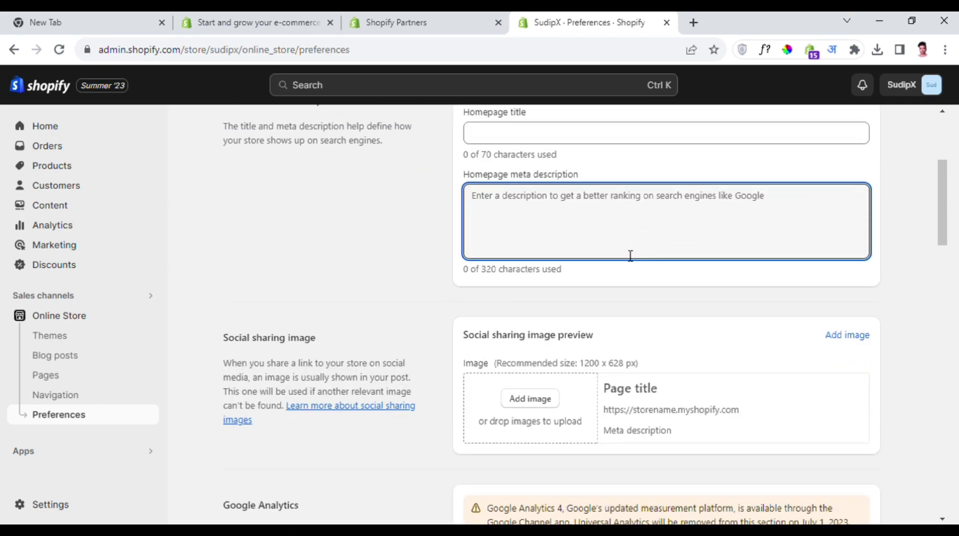
Examine the social sharing image, Google Analytics, customer data collection and store access restriction settings in the Preferences.
{"action": "scroll", "coordinate": [631, 255], "scroll_direction": "down", "scroll_amount": 3}
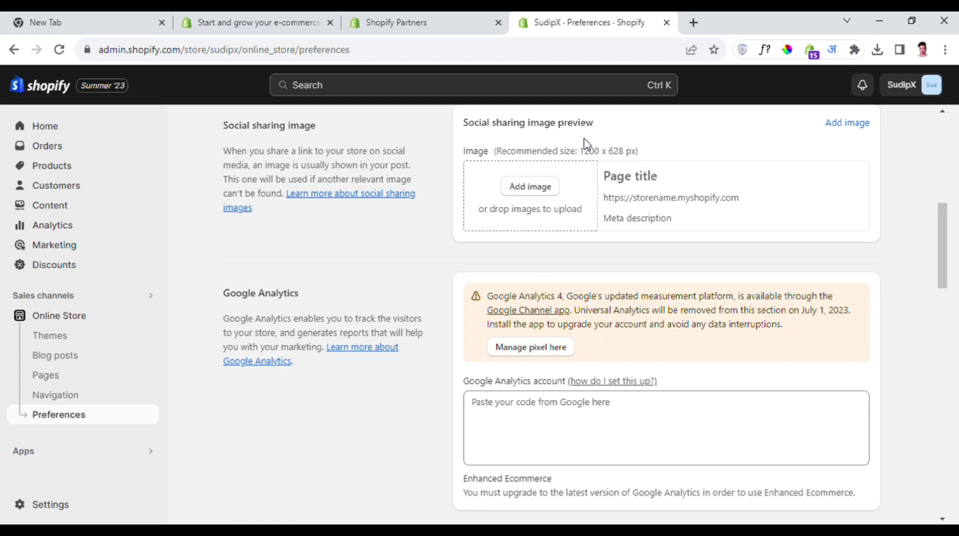
{"action": "scroll", "coordinate": [588, 144], "scroll_direction": "down", "scroll_amount": 4}
{"action": "scroll", "coordinate": [550, 218], "scroll_direction": "up", "scroll_amount": 3}
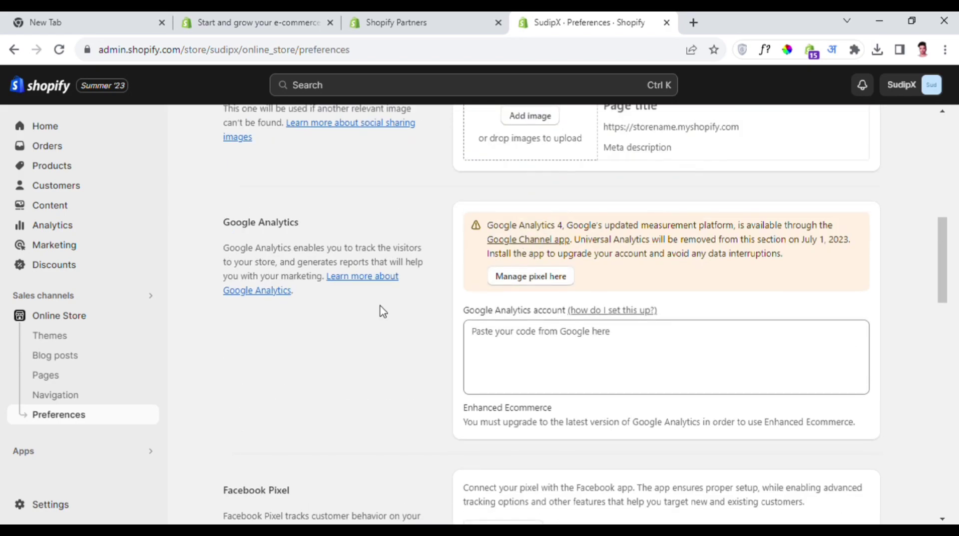
{"action": "scroll", "coordinate": [604, 368], "scroll_direction": "down", "scroll_amount": 4}
{"action": "scroll", "coordinate": [634, 350], "scroll_direction": "down", "scroll_amount": 10}
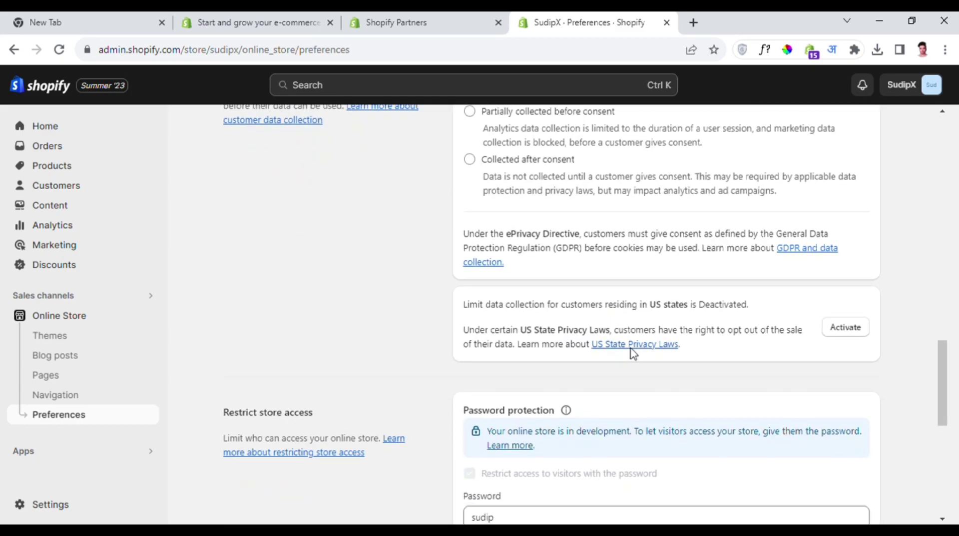
{"action": "scroll", "coordinate": [527, 225], "scroll_direction": "up", "scroll_amount": 2}
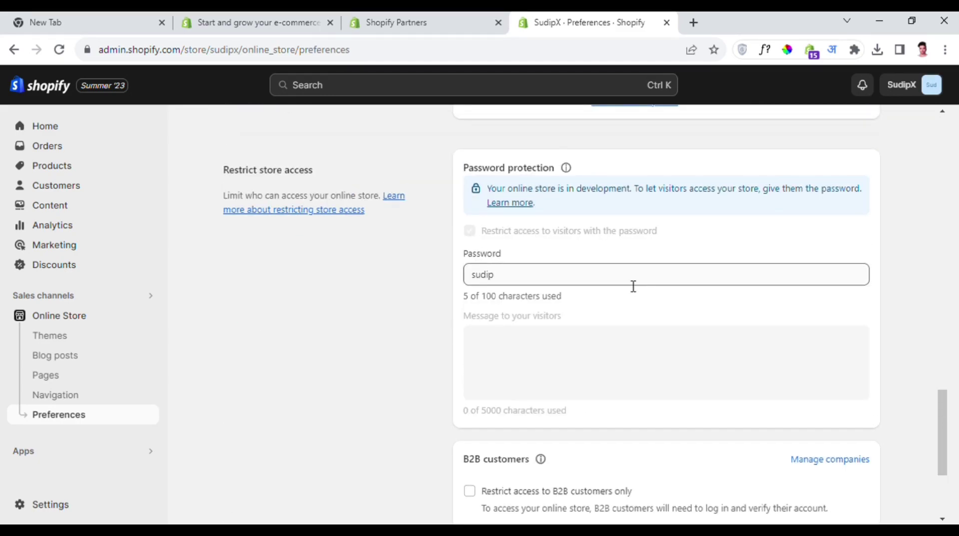
{"action": "scroll", "coordinate": [633, 286], "scroll_direction": "up", "scroll_amount": 2}
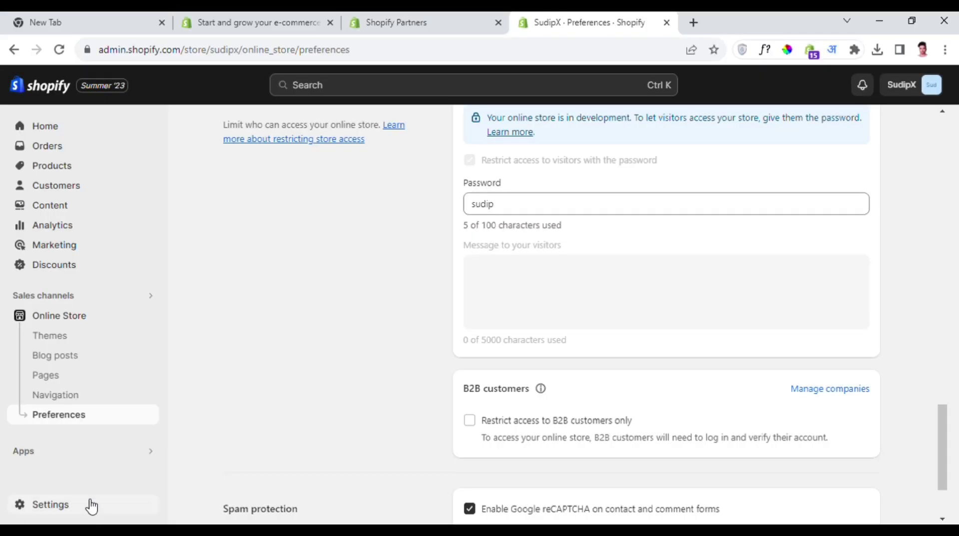
Open the list of all recommended apps, review the suggestions, and close the list.
{"action": "left_click", "coordinate": [50, 457]}
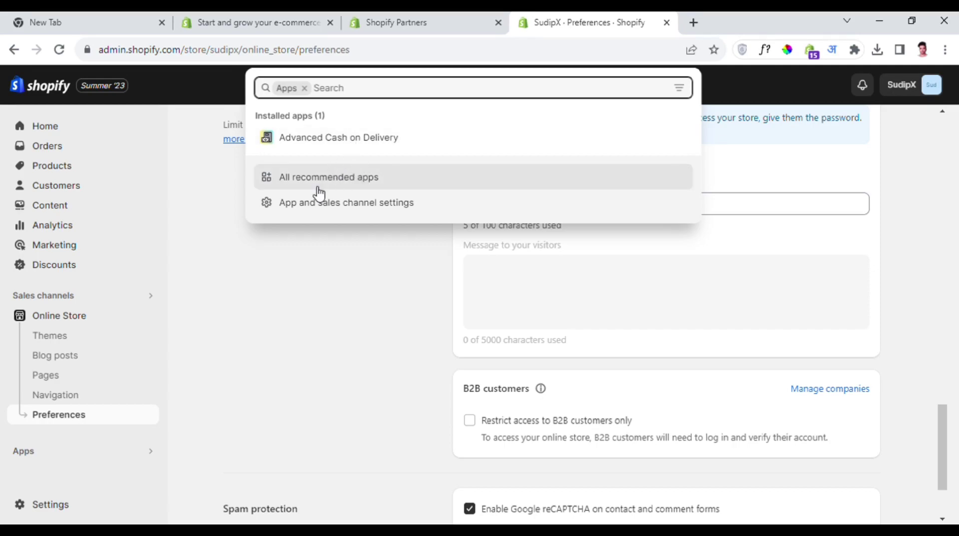
{"action": "left_click", "coordinate": [363, 191]}
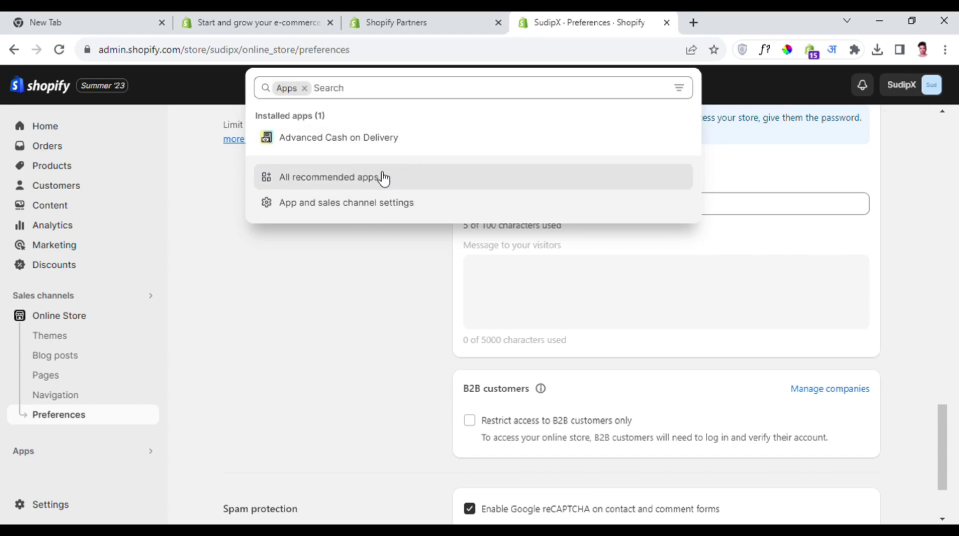
{"action": "left_click", "coordinate": [384, 178]}
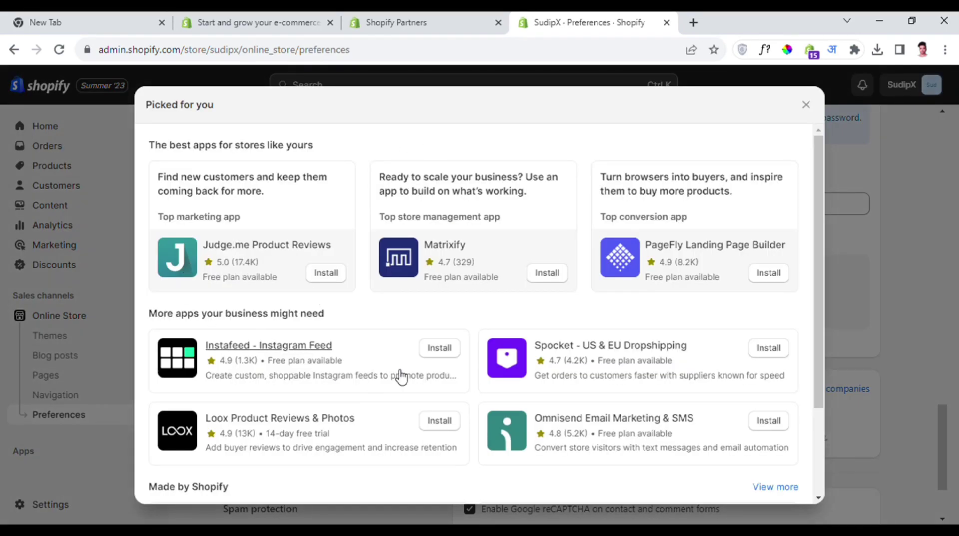
{"action": "scroll", "coordinate": [300, 380], "scroll_direction": "down", "scroll_amount": 3}
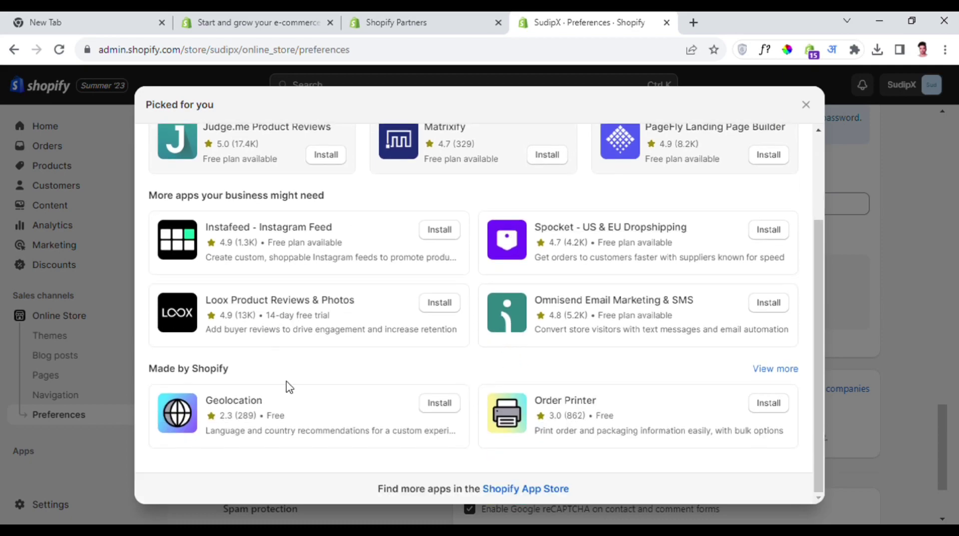
{"action": "scroll", "coordinate": [580, 299], "scroll_direction": "up", "scroll_amount": 3}
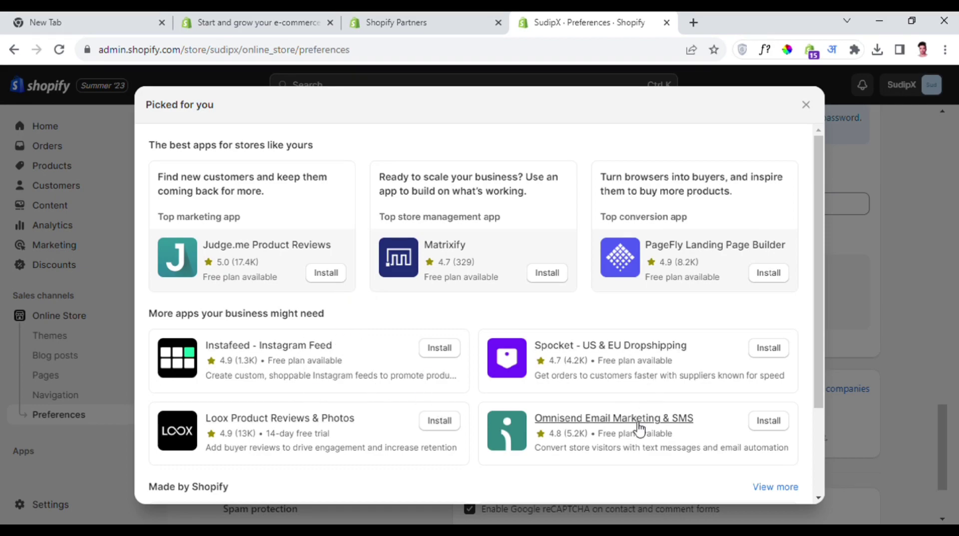
{"action": "scroll", "coordinate": [639, 428], "scroll_direction": "down", "scroll_amount": 3}
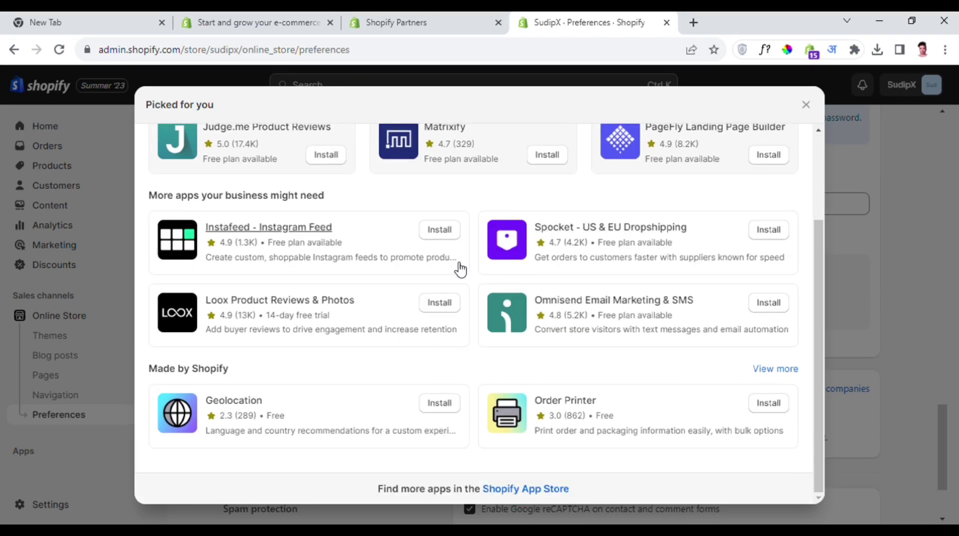
{"action": "left_click", "coordinate": [806, 105]}
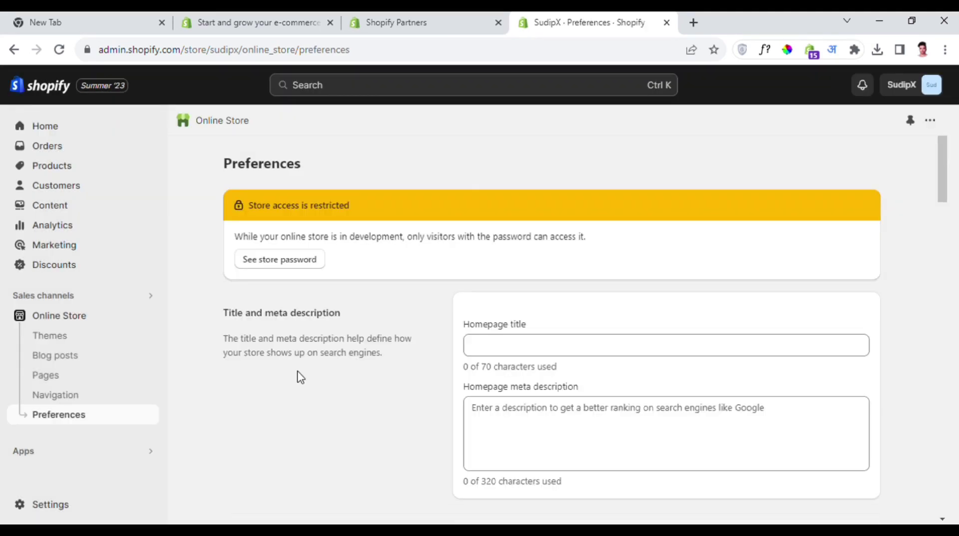
Open the store settings, examine the Store details from profile to order ID format and the available setting categories, and close the settings.
{"action": "left_click", "coordinate": [55, 505]}
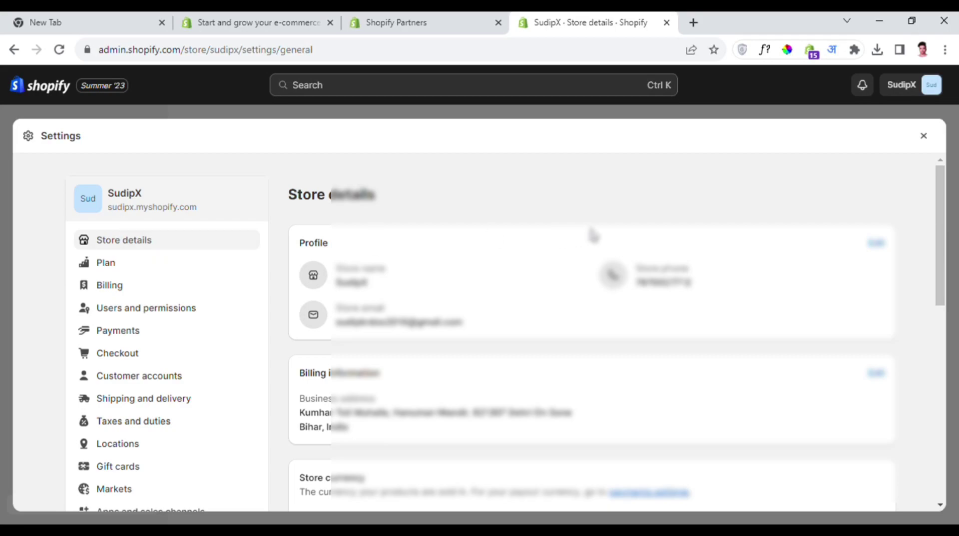
{"action": "scroll", "coordinate": [593, 234], "scroll_direction": "down", "scroll_amount": 3}
{"action": "scroll", "coordinate": [337, 253], "scroll_direction": "up", "scroll_amount": 3}
{"action": "scroll", "coordinate": [445, 295], "scroll_direction": "down", "scroll_amount": 2}
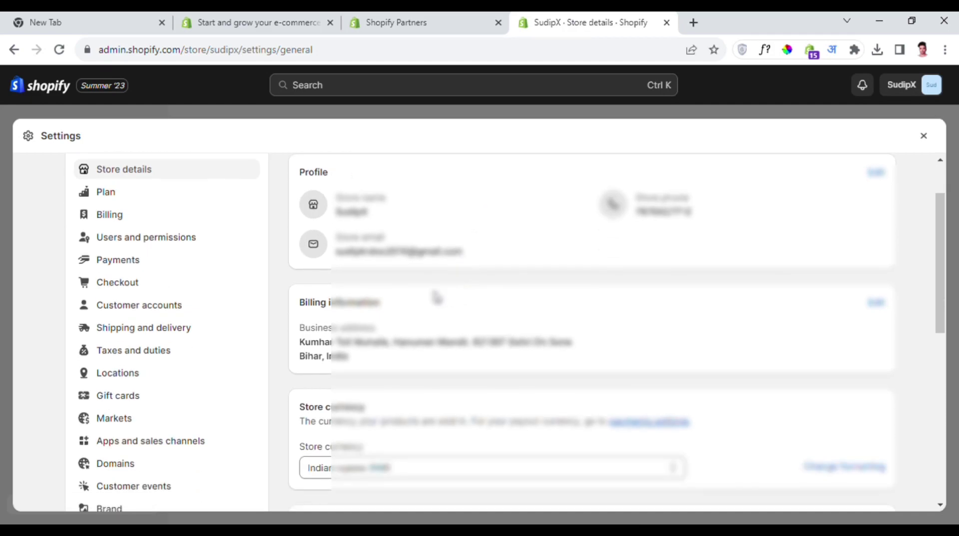
{"action": "scroll", "coordinate": [385, 337], "scroll_direction": "down", "scroll_amount": 2}
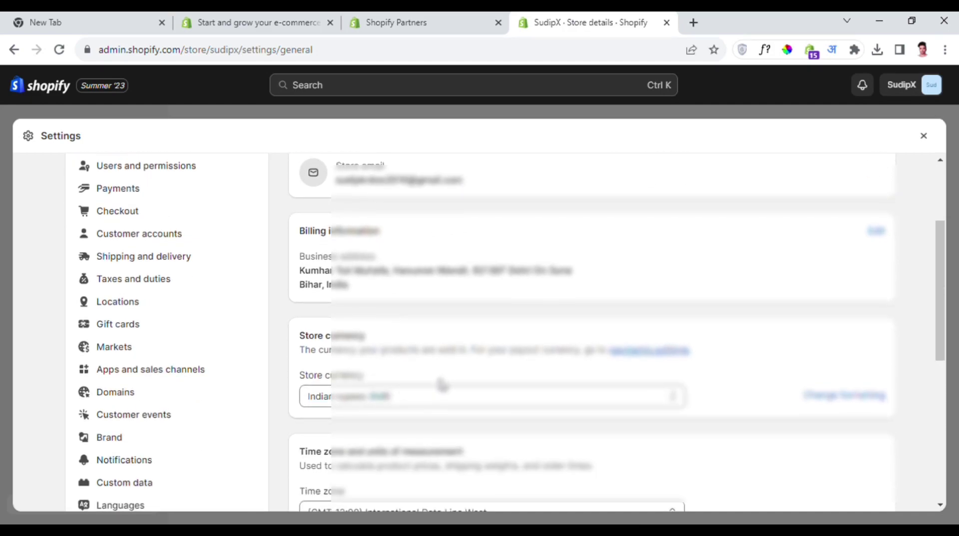
{"action": "scroll", "coordinate": [438, 385], "scroll_direction": "down", "scroll_amount": 3}
{"action": "scroll", "coordinate": [439, 401], "scroll_direction": "down", "scroll_amount": 2}
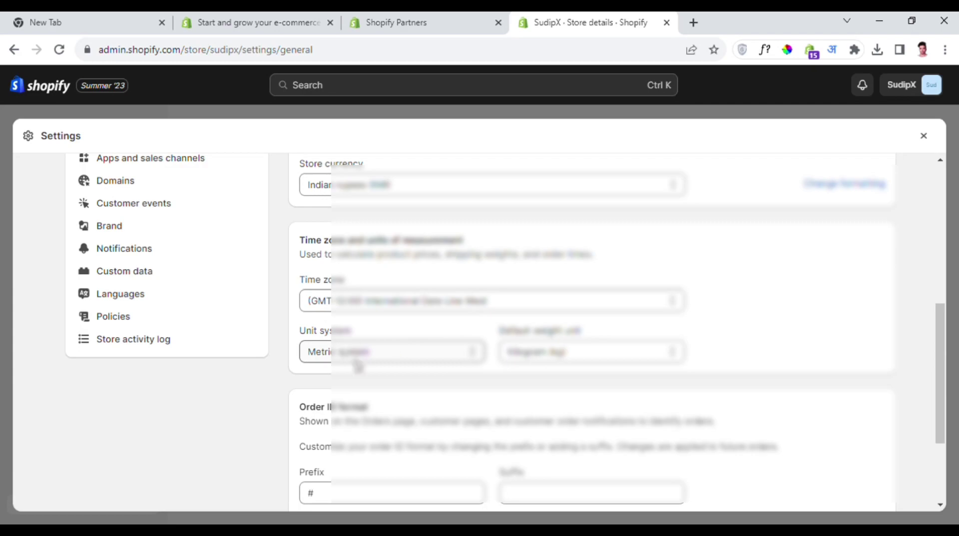
{"action": "scroll", "coordinate": [527, 349], "scroll_direction": "down", "scroll_amount": 3}
{"action": "scroll", "coordinate": [598, 342], "scroll_direction": "up", "scroll_amount": 6}
{"action": "scroll", "coordinate": [594, 345], "scroll_direction": "up", "scroll_amount": 5}
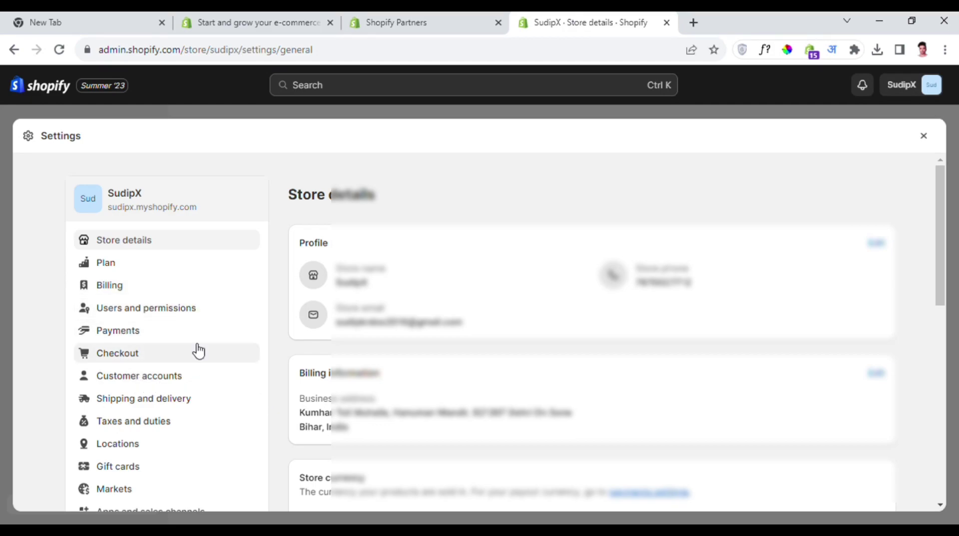
{"action": "scroll", "coordinate": [193, 357], "scroll_direction": "down", "scroll_amount": 3}
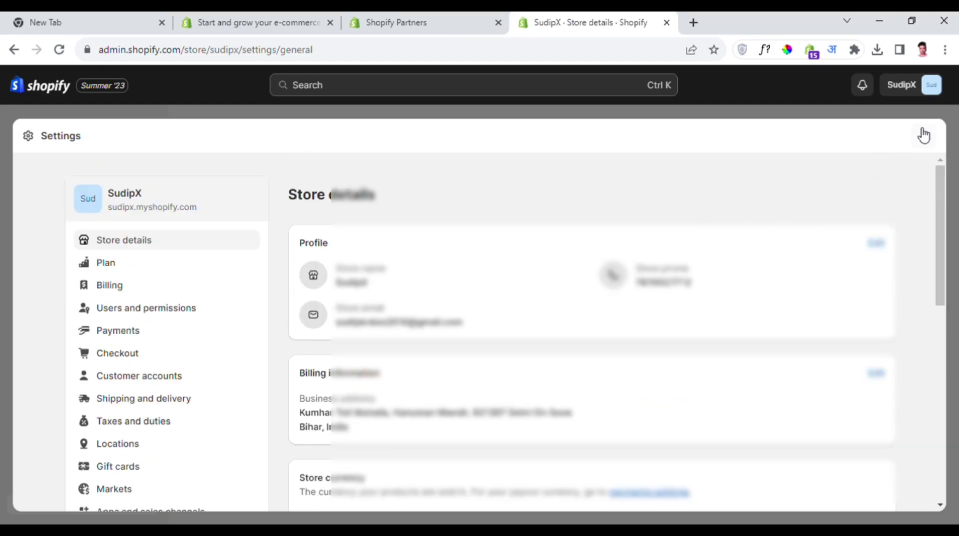
{"action": "left_click", "coordinate": [925, 135]}
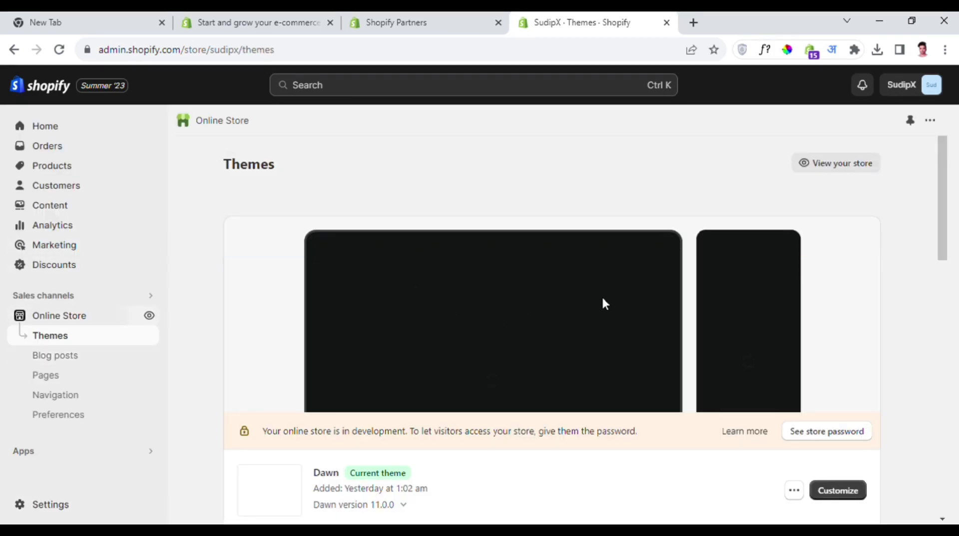
Open a storefront preview of the current Dawn theme from the Online Store's Themes page.
{"action": "scroll", "coordinate": [496, 263], "scroll_direction": "down", "scroll_amount": 4}
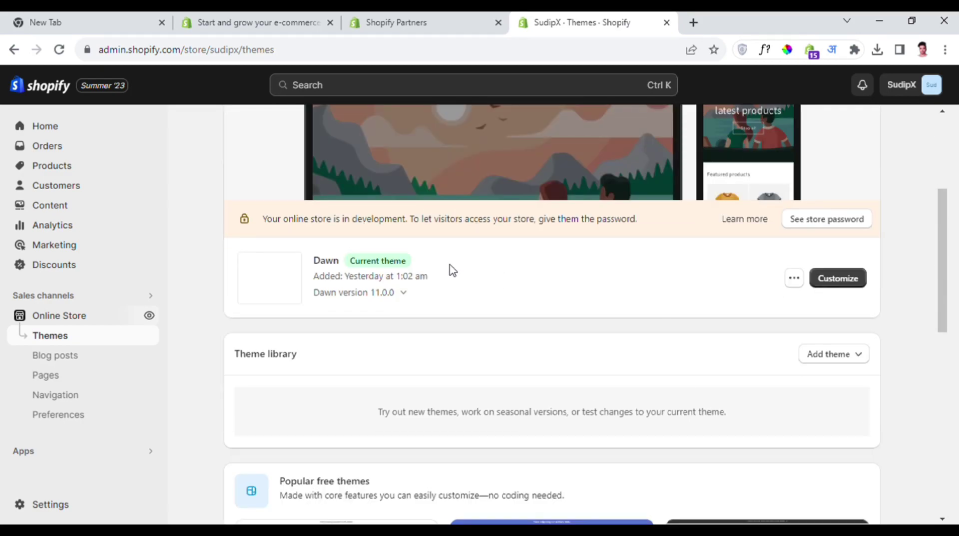
{"action": "scroll", "coordinate": [345, 236], "scroll_direction": "up", "scroll_amount": 4}
{"action": "scroll", "coordinate": [344, 300], "scroll_direction": "down", "scroll_amount": 3}
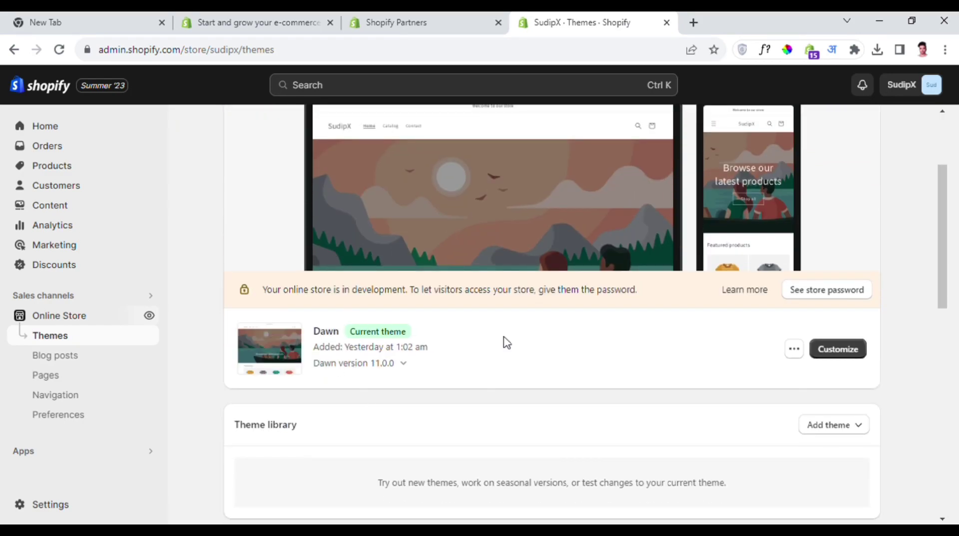
{"action": "left_click", "coordinate": [795, 349]}
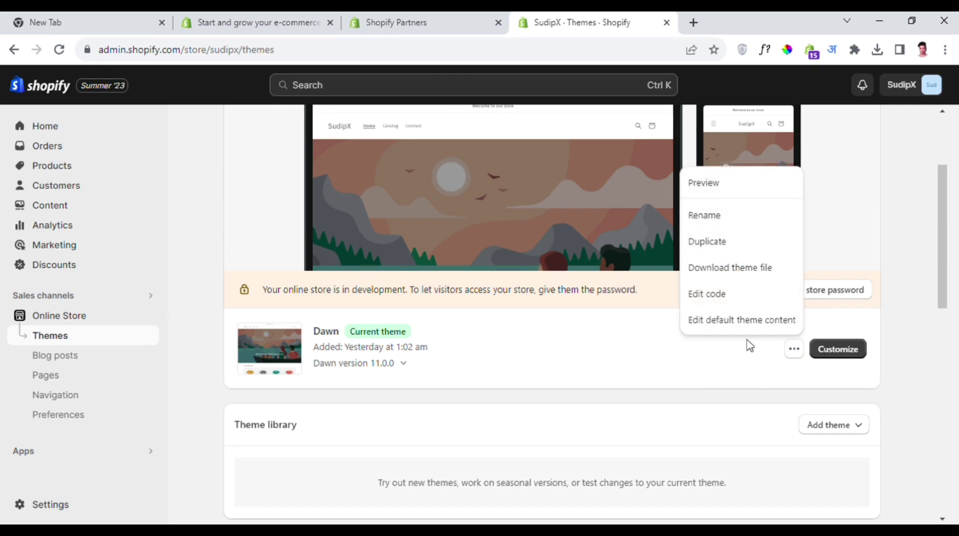
{"action": "left_click", "coordinate": [746, 194]}
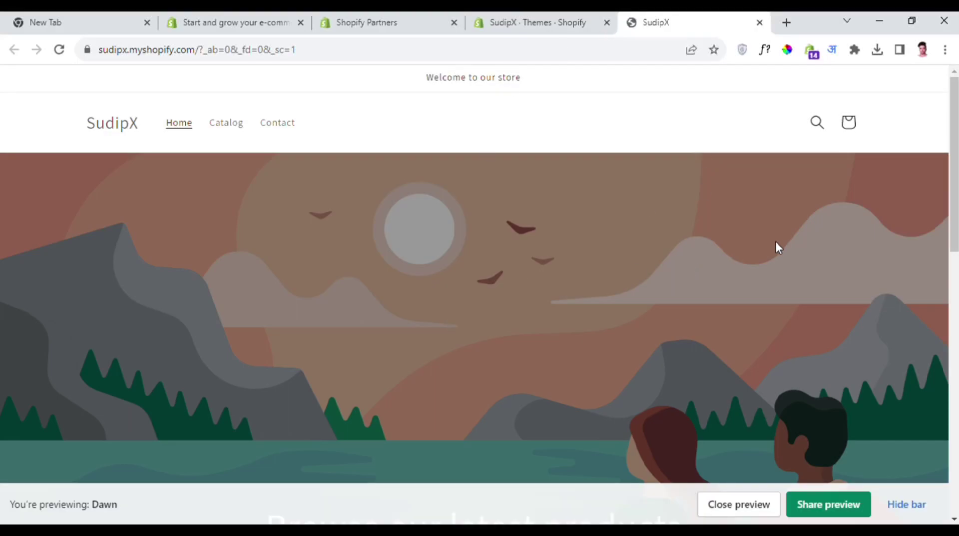
Look through the previewed home page from the image banner to the featured products and email subscription form.
{"action": "scroll", "coordinate": [480, 294], "scroll_direction": "down", "scroll_amount": 10}
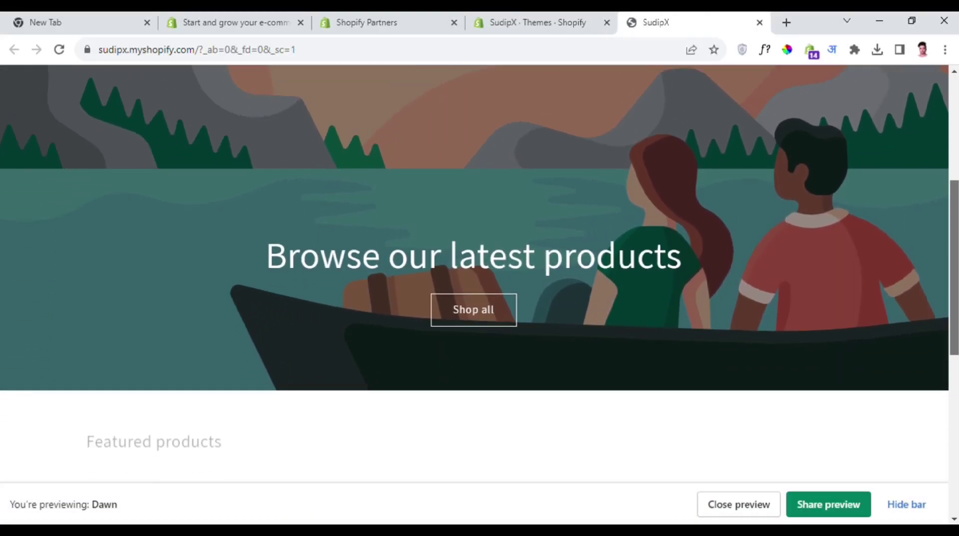
{"action": "scroll", "coordinate": [957, 300], "scroll_direction": "down", "scroll_amount": 4}
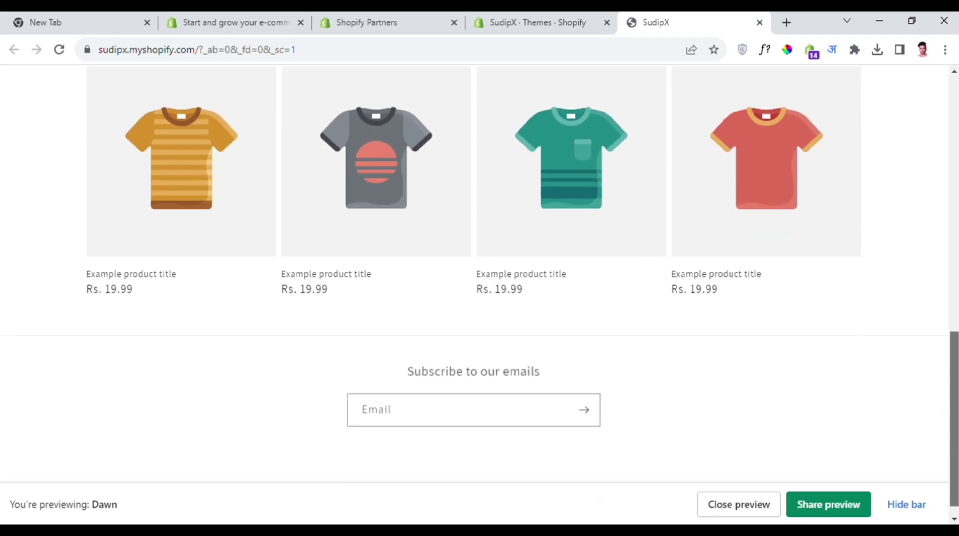
{"action": "scroll", "coordinate": [957, 300], "scroll_direction": "up", "scroll_amount": 5}
{"action": "scroll", "coordinate": [956, 299], "scroll_direction": "up", "scroll_amount": 6}
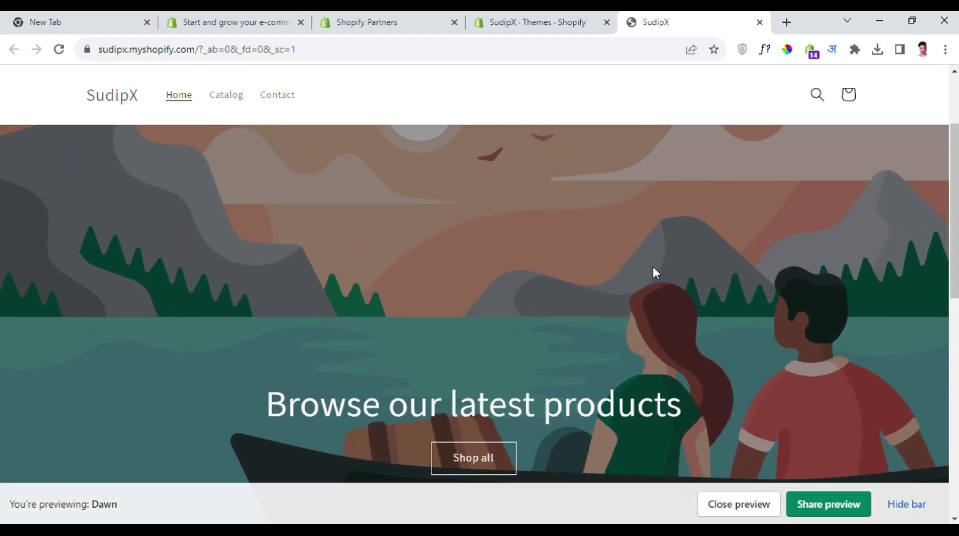
{"action": "scroll", "coordinate": [652, 289], "scroll_direction": "down", "scroll_amount": 4}
Return to the store admin and open the Dawn theme for customization on its home page.
{"action": "left_click", "coordinate": [542, 22]}
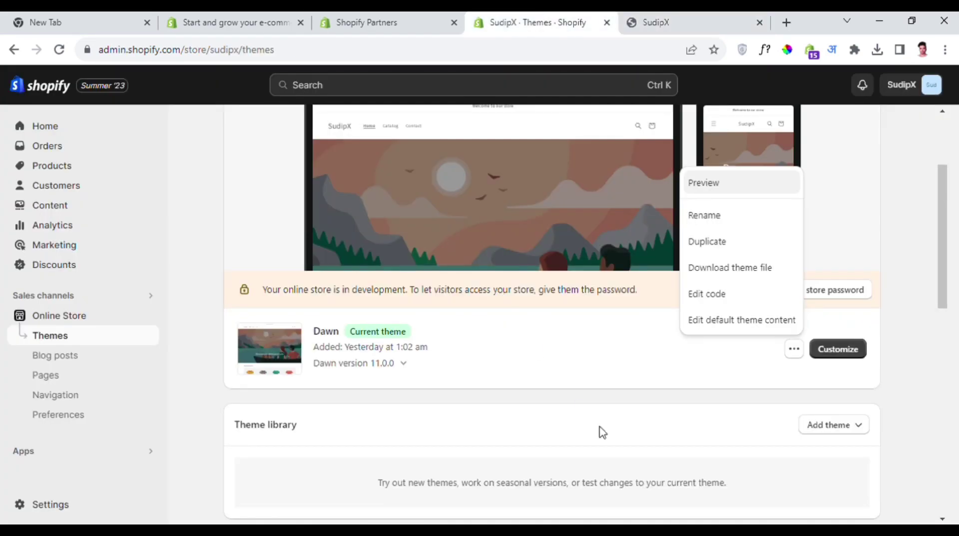
{"action": "left_click", "coordinate": [840, 352]}
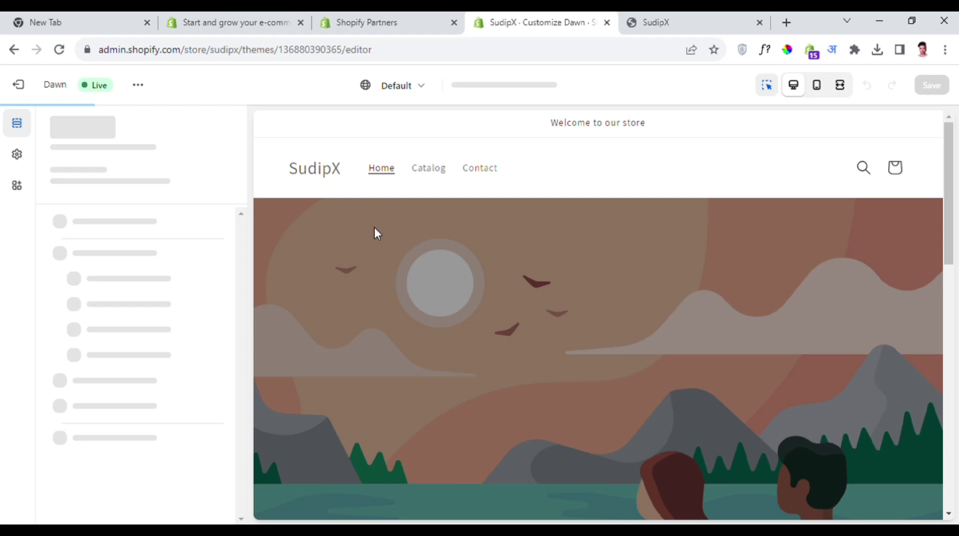
{"action": "scroll", "coordinate": [396, 369], "scroll_direction": "down", "scroll_amount": 10}
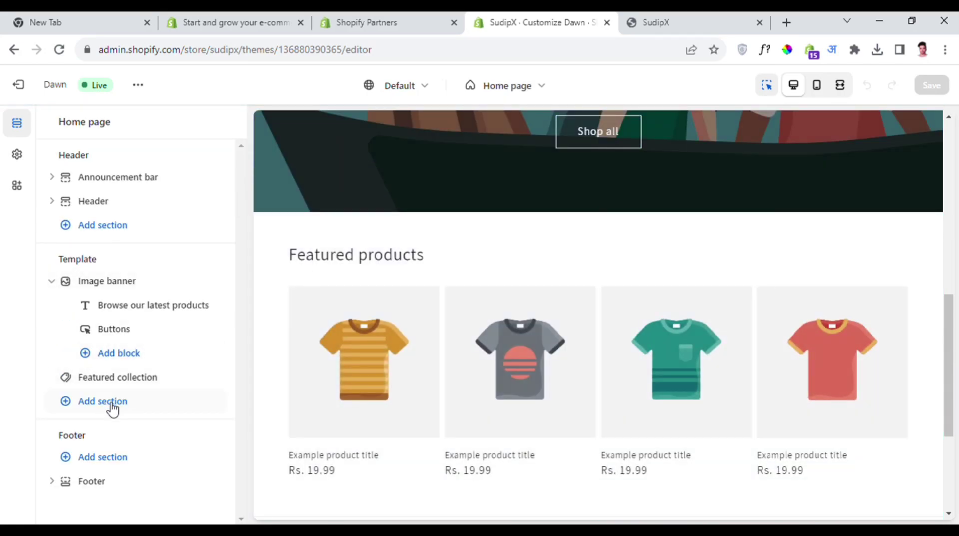
Add an Image with text section below the Featured collection in the home page template.
{"action": "left_click", "coordinate": [112, 406]}
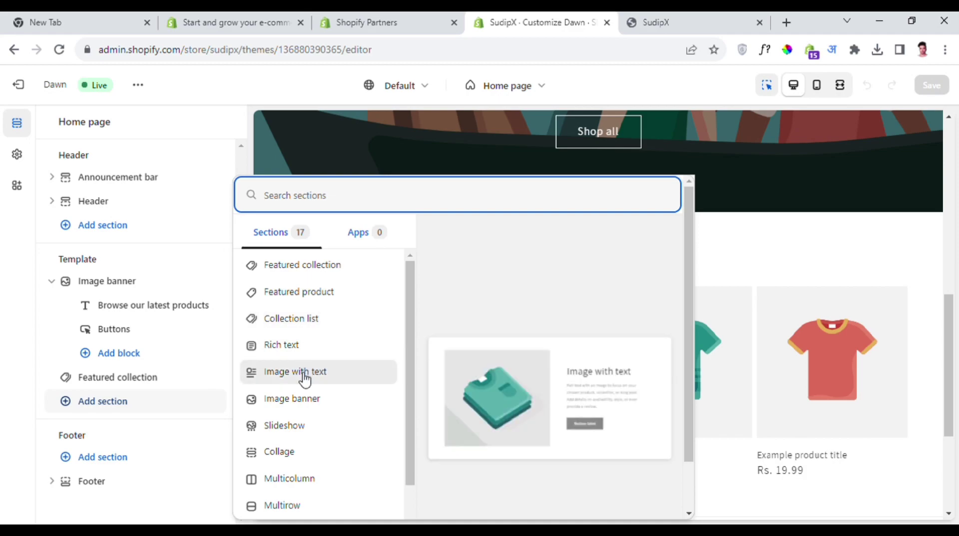
{"action": "key", "text": "Escape"}
{"action": "scroll", "coordinate": [592, 374], "scroll_direction": "down", "scroll_amount": 4}
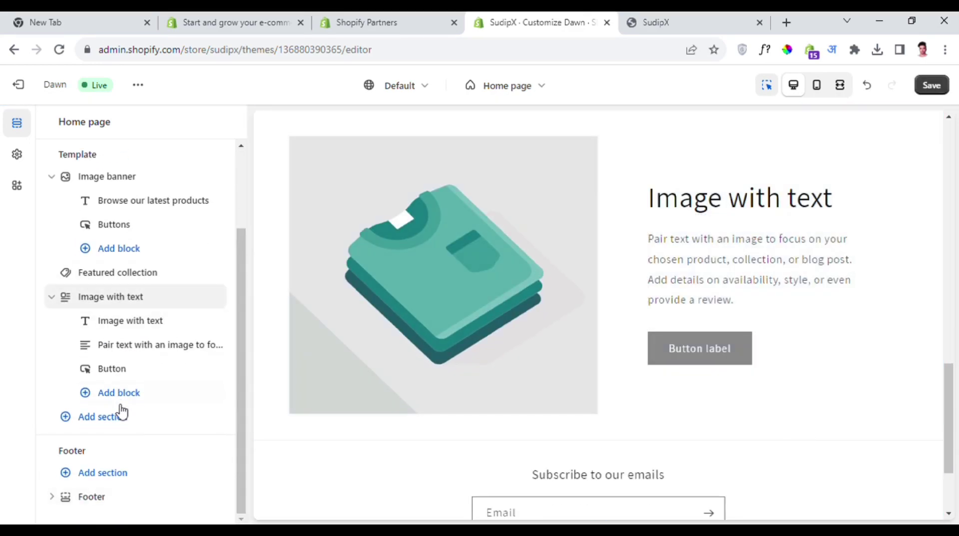
Add a Rich text section below the Image with text section and change its heading to "Talk about your br".
{"action": "left_click", "coordinate": [119, 417]}
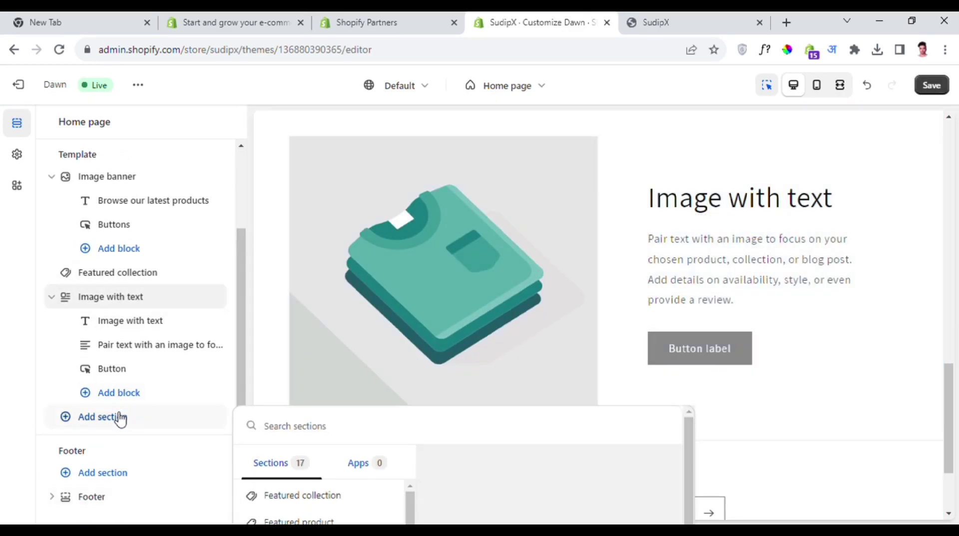
{"action": "left_click", "coordinate": [332, 348]}
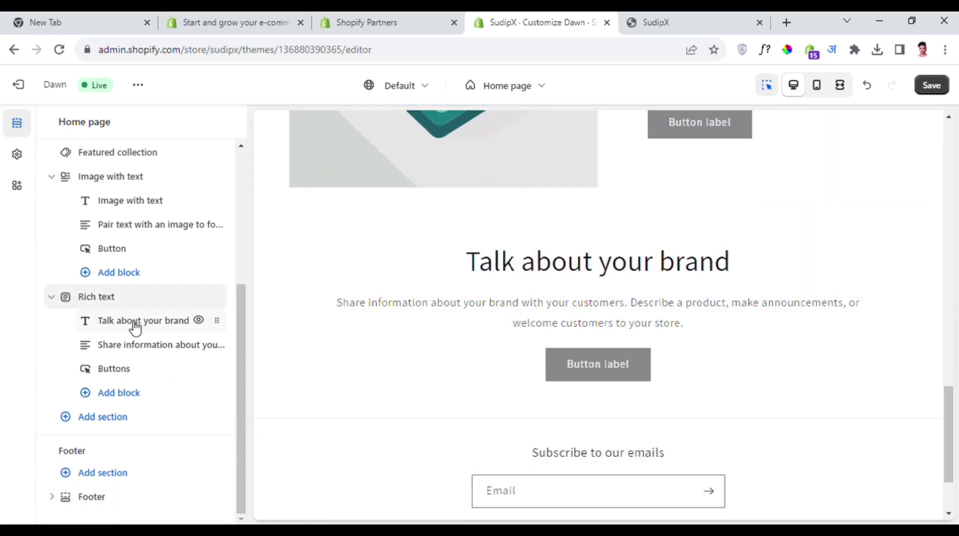
{"action": "left_click", "coordinate": [136, 329]}
{"action": "left_click", "coordinate": [179, 228]}
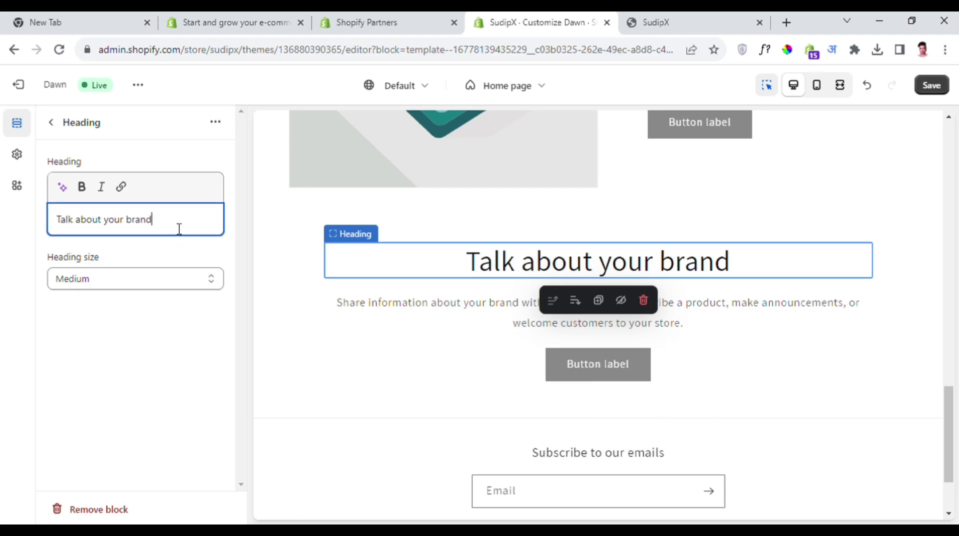
{"action": "type", "text": "with"}
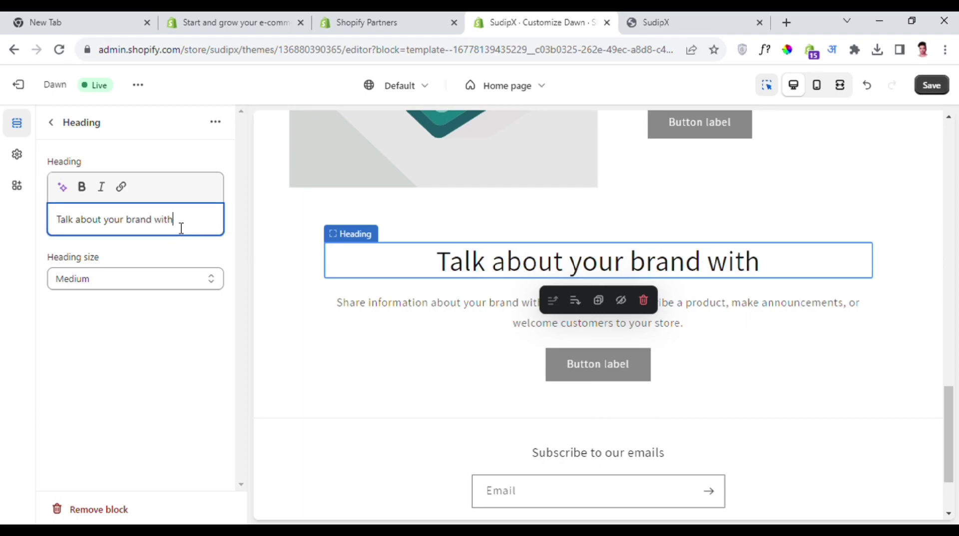
{"action": "key", "text": "BackSpace"}
{"action": "key", "text": "BackSpace"}
{"action": "key", "text": "BackSpace"}
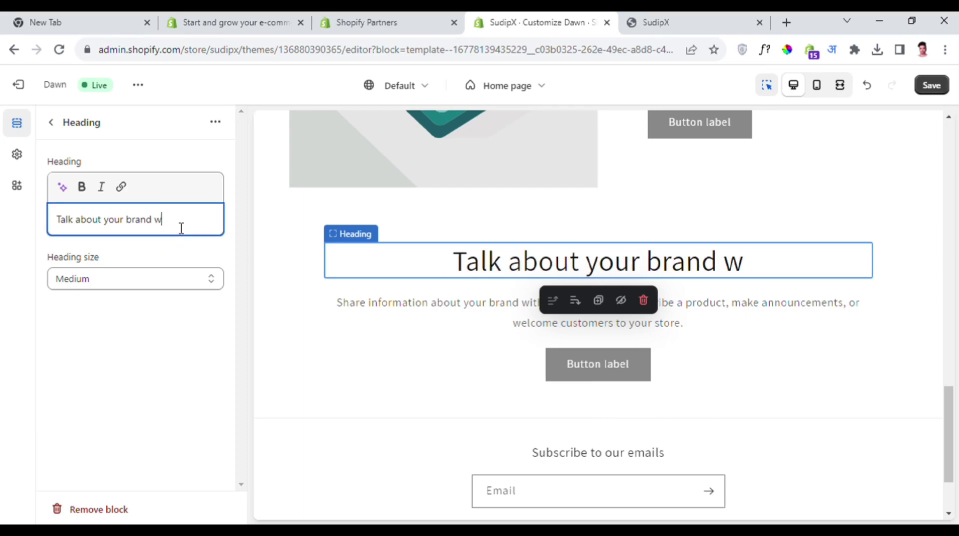
{"action": "type", "text": "for c"}
{"action": "key", "text": "BackSpace"}
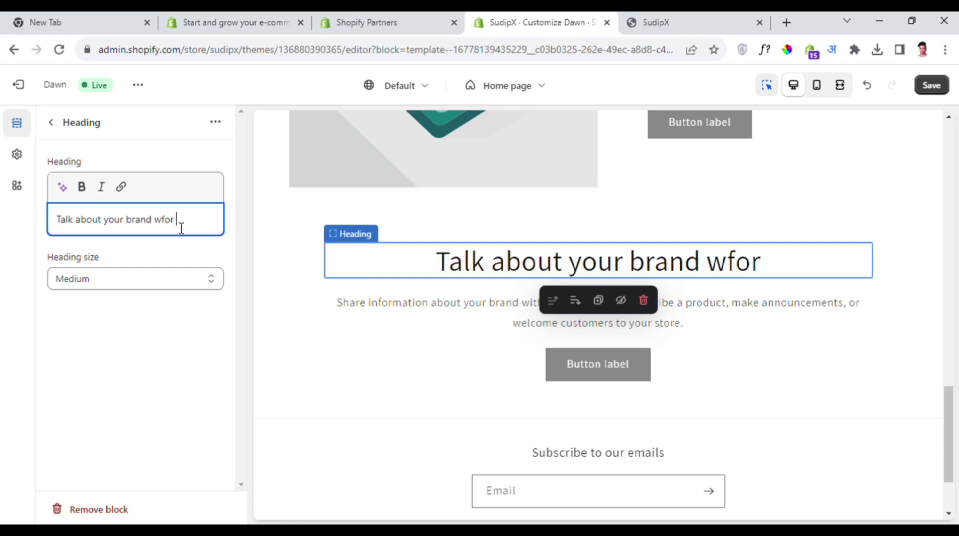
{"action": "key", "text": "BackSpace"}
{"action": "key", "text": "BackSpace"}
{"action": "key", "text": "BackSpace"}
{"action": "key", "text": "BackSpace"}
{"action": "key", "text": "BackSpace"}
{"action": "key", "text": "BackSpace"}
{"action": "key", "text": "BackSpace"}
{"action": "key", "text": "BackSpace"}
{"action": "key", "text": "BackSpace"}
{"action": "left_click", "coordinate": [52, 122]}
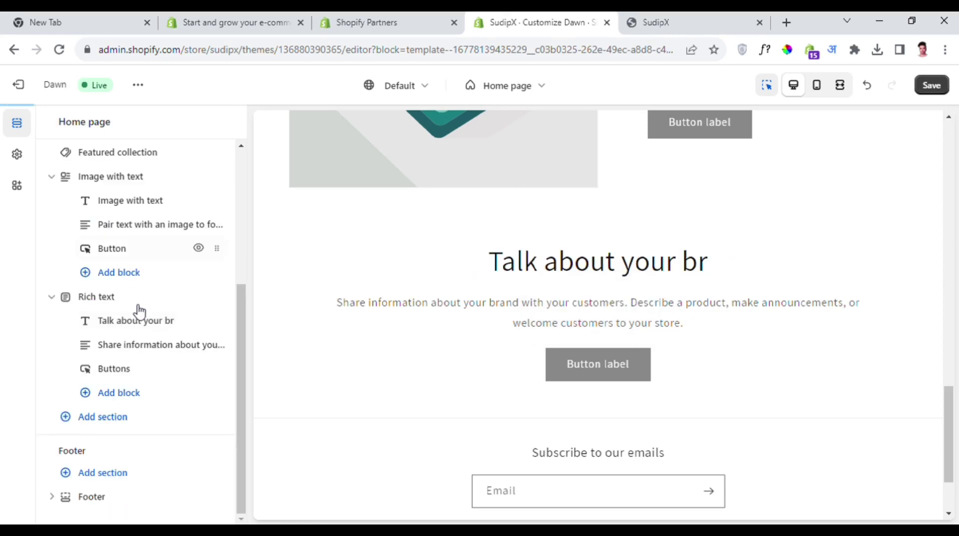
Add a Slideshow section below the Rich text section in the home page template.
{"action": "left_click", "coordinate": [128, 417]}
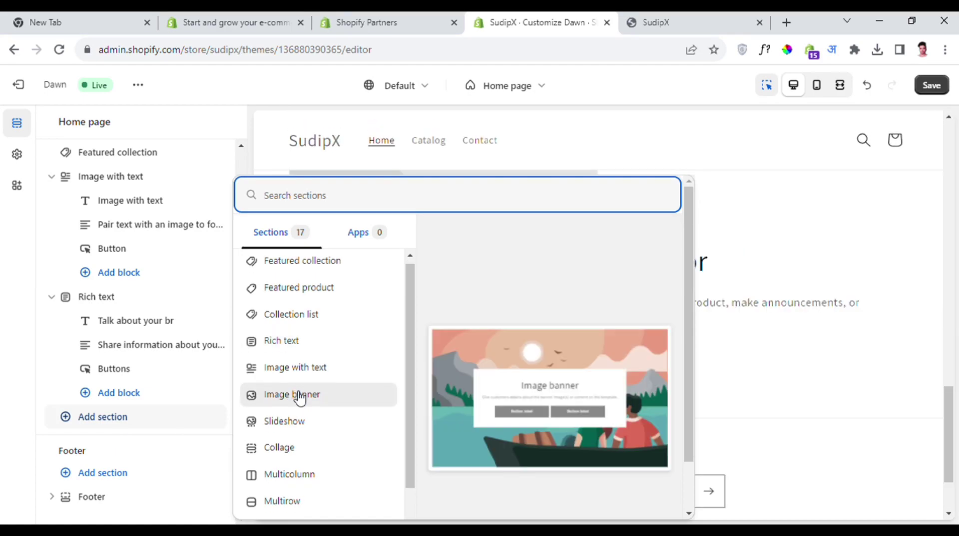
{"action": "scroll", "coordinate": [300, 375], "scroll_direction": "down", "scroll_amount": 2}
{"action": "key", "text": "Escape"}
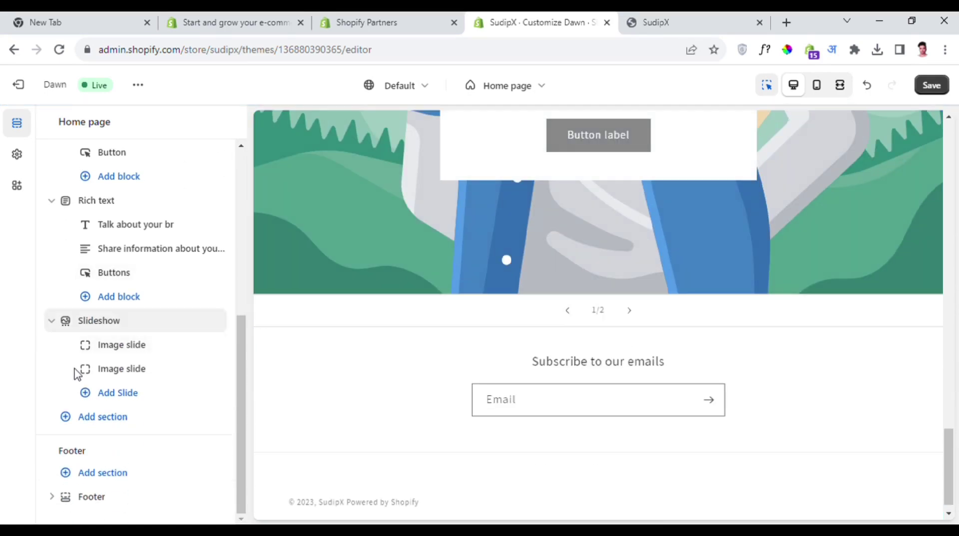
Add an Email signup section below the Slideshow and save the home page template.
{"action": "left_click", "coordinate": [142, 420]}
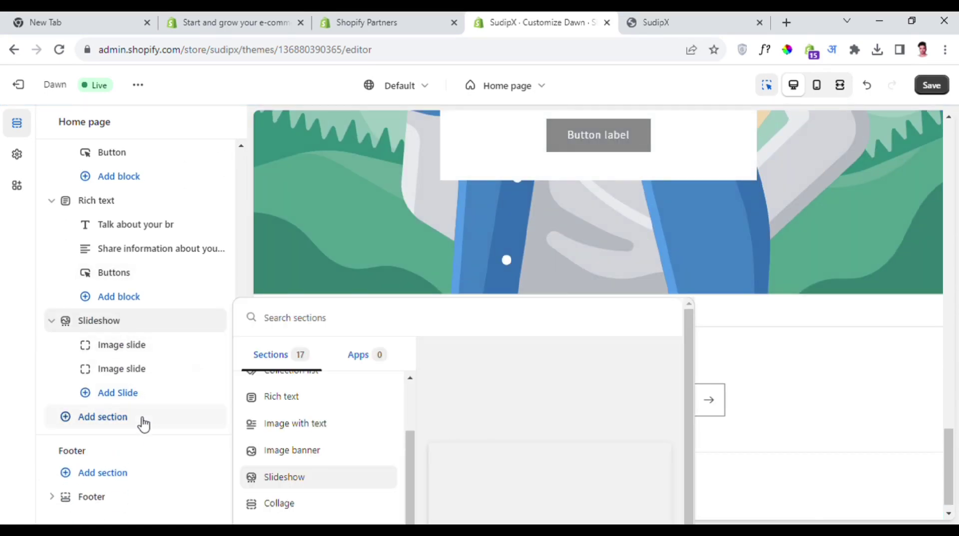
{"action": "scroll", "coordinate": [280, 410], "scroll_direction": "down", "scroll_amount": 4}
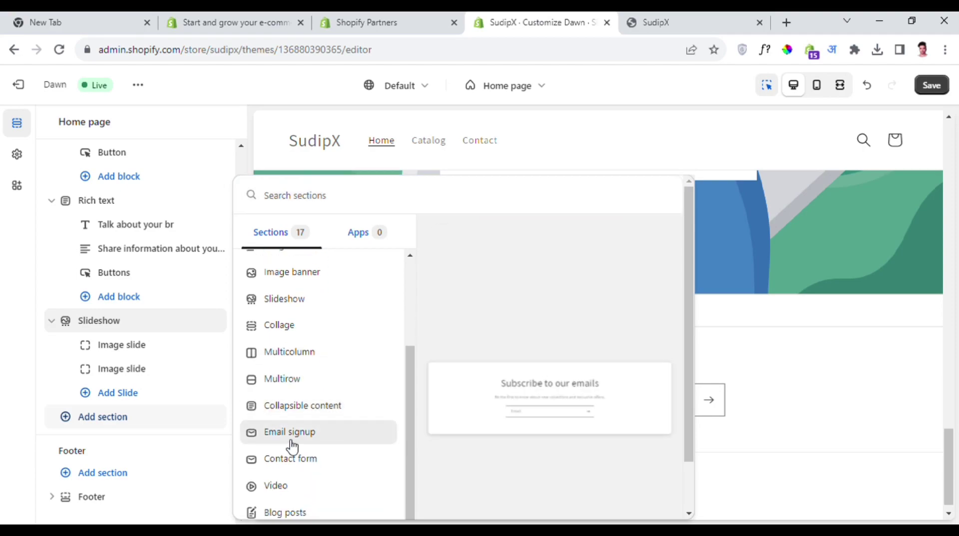
{"action": "left_click", "coordinate": [292, 442]}
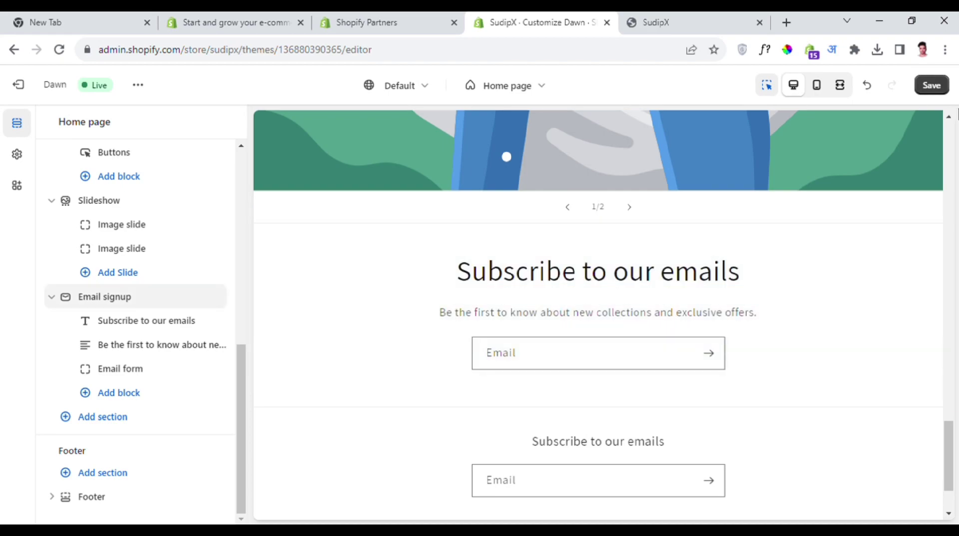
{"action": "left_click", "coordinate": [948, 90]}
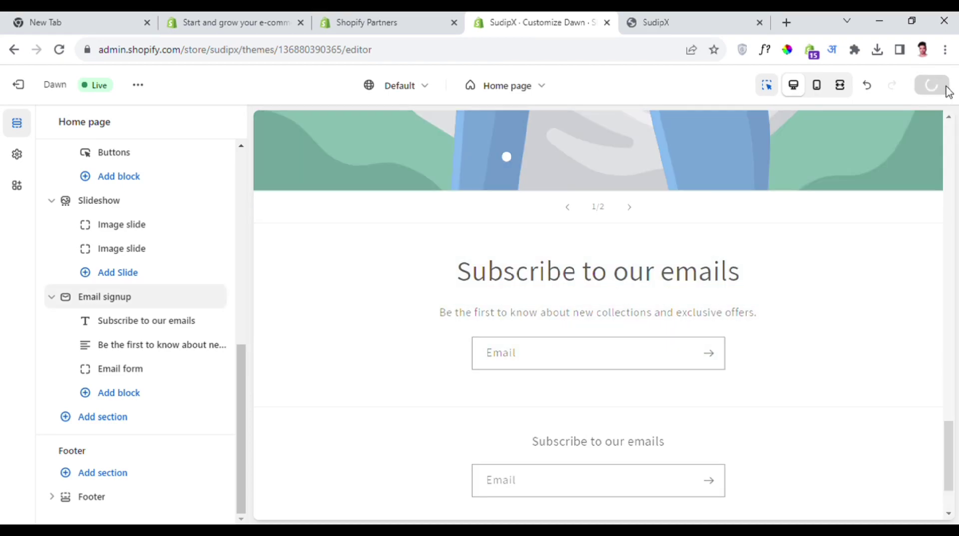
Reload the Dawn storefront preview and look through the home page down to the newly added sections.
{"action": "left_click", "coordinate": [704, 17]}
{"action": "scroll", "coordinate": [544, 293], "scroll_direction": "up", "scroll_amount": 5}
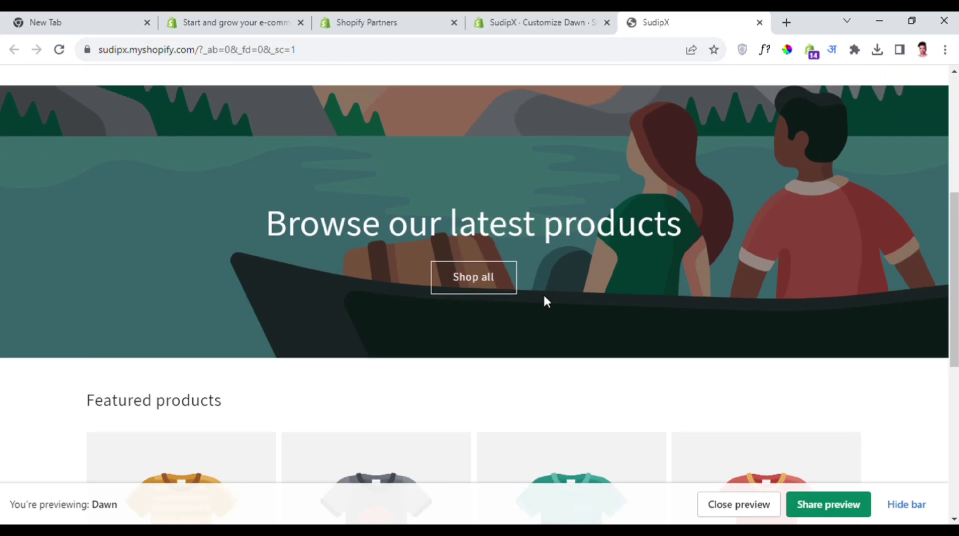
{"action": "left_click", "coordinate": [465, 60]}
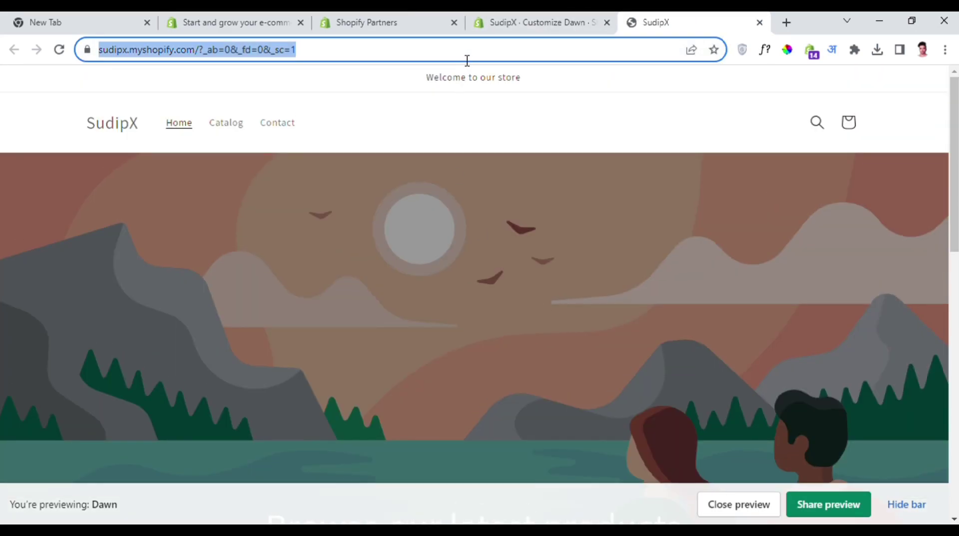
{"action": "key", "text": "Return"}
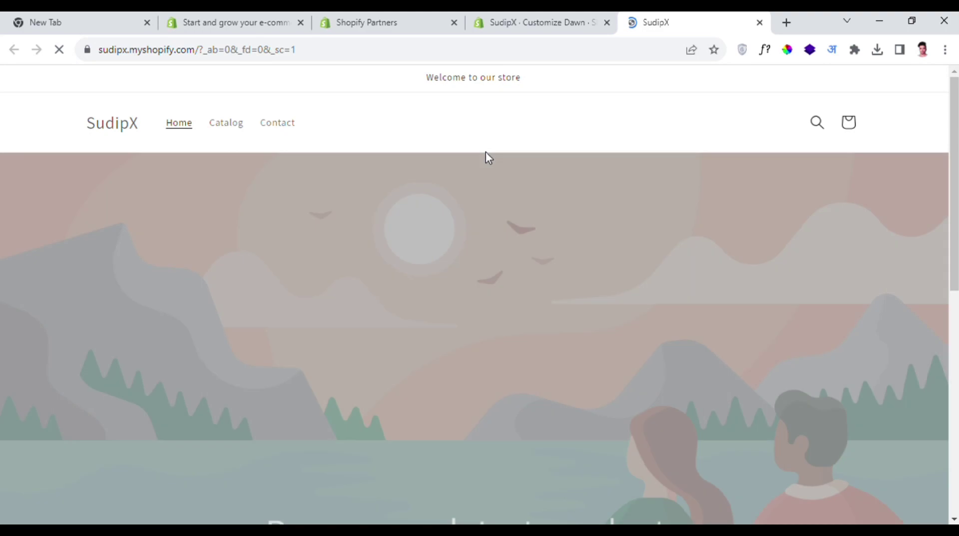
{"action": "scroll", "coordinate": [490, 184], "scroll_direction": "down", "scroll_amount": 1}
{"action": "scroll", "coordinate": [492, 192], "scroll_direction": "down", "scroll_amount": 20}
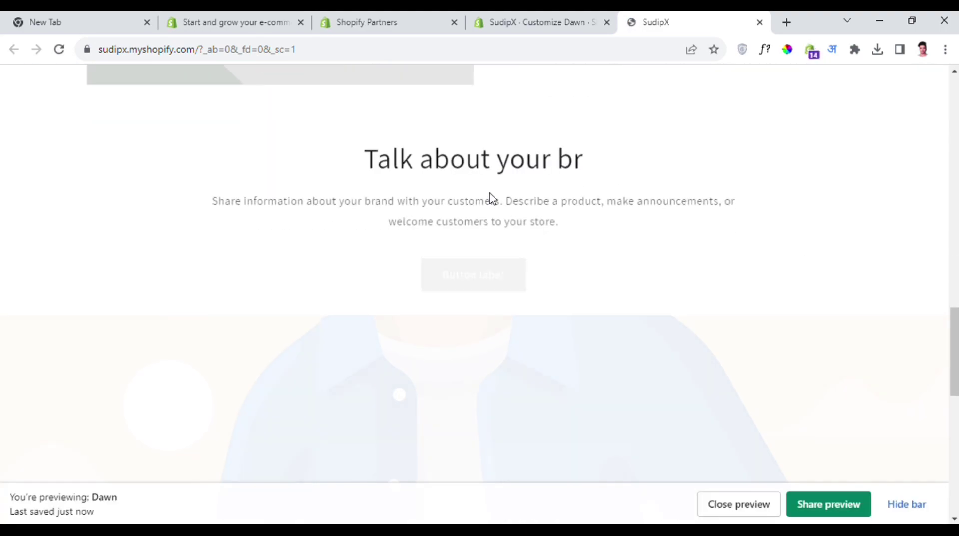
{"action": "scroll", "coordinate": [493, 202], "scroll_direction": "down", "scroll_amount": 6}
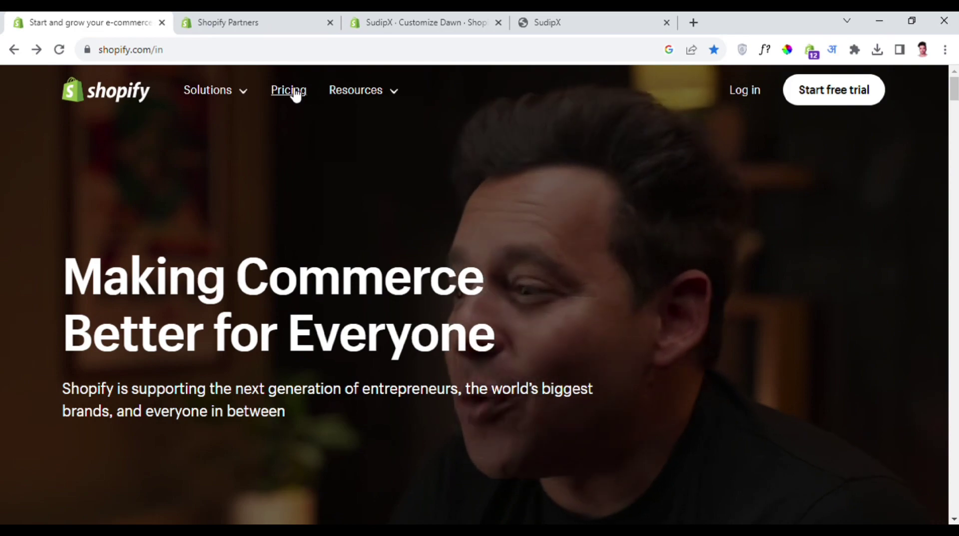
Open Shopify's pricing page and compare the monthly prices and included features of the Basic, Shopify and Advanced plans.
{"action": "left_click", "coordinate": [300, 93]}
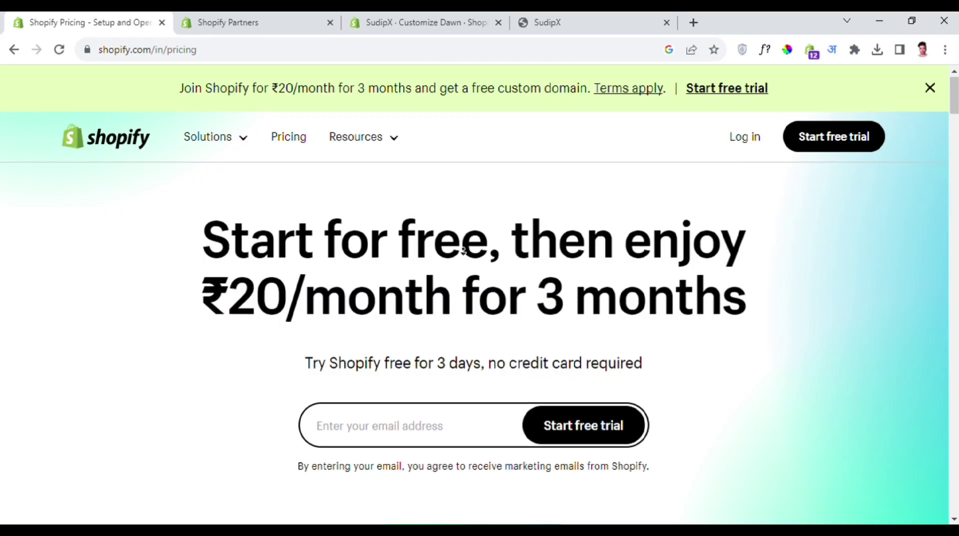
{"action": "scroll", "coordinate": [463, 275], "scroll_direction": "down", "scroll_amount": 8}
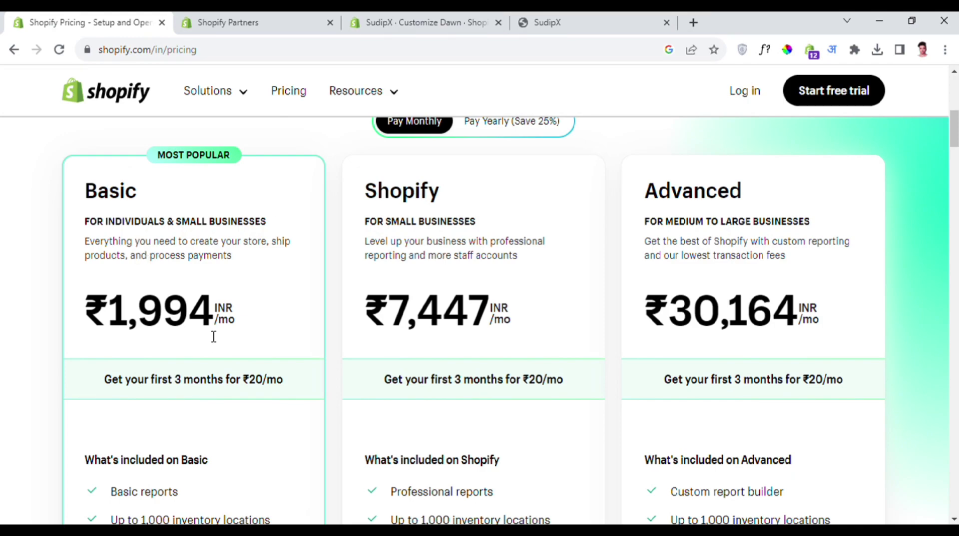
{"action": "scroll", "coordinate": [213, 336], "scroll_direction": "down", "scroll_amount": 3}
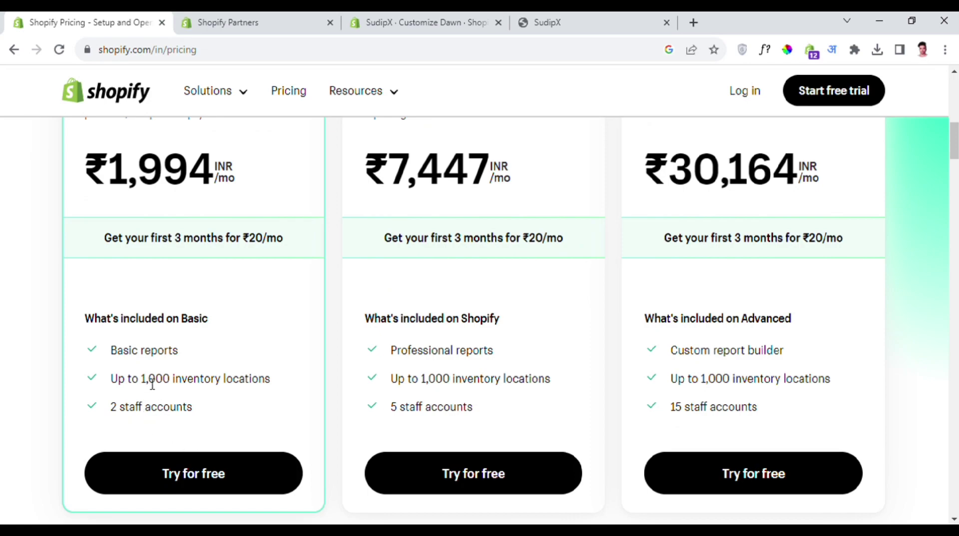
{"action": "scroll", "coordinate": [250, 360], "scroll_direction": "up", "scroll_amount": 3}
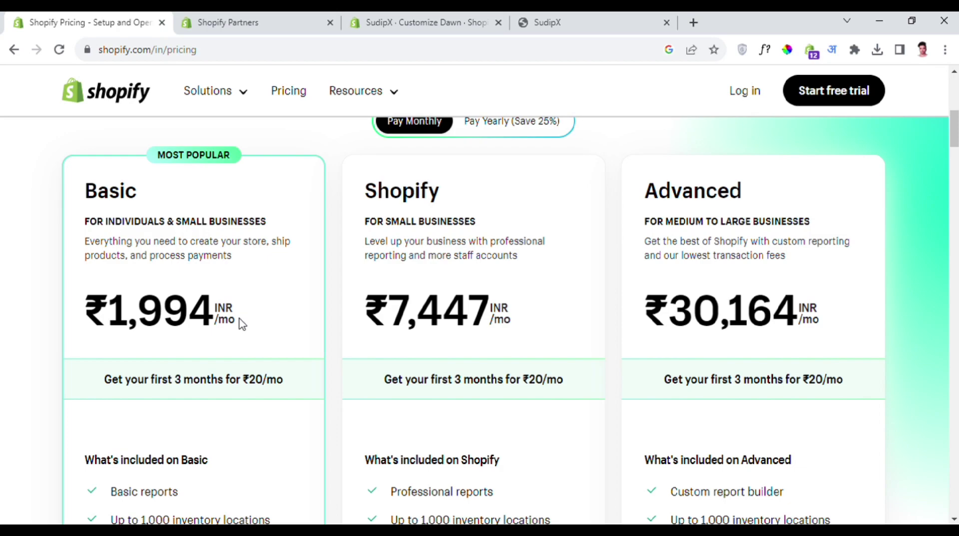
Return to the store tabs and examine the previewed home page from the featured products to the Image with text section.
{"action": "left_click", "coordinate": [432, 20]}
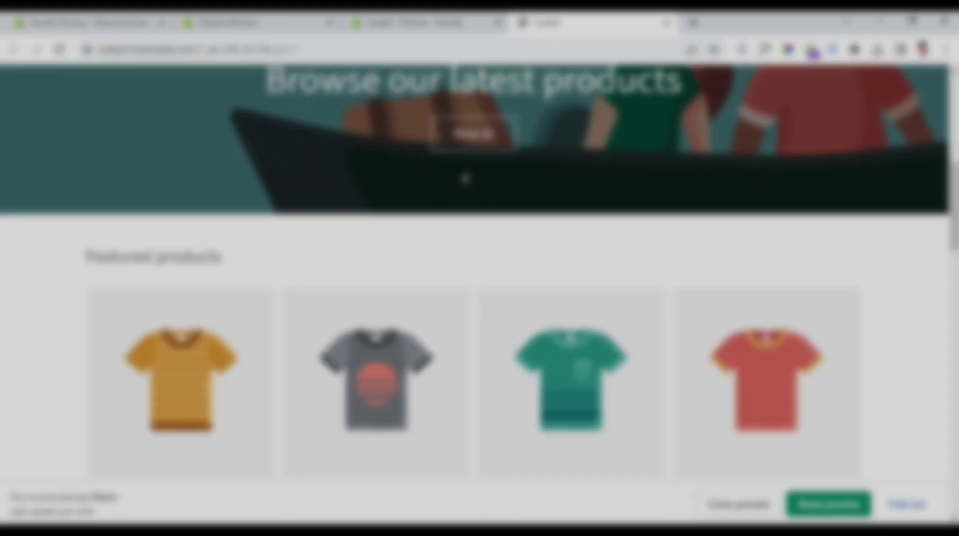
{"action": "scroll", "coordinate": [474, 275], "scroll_direction": "down", "scroll_amount": 1}
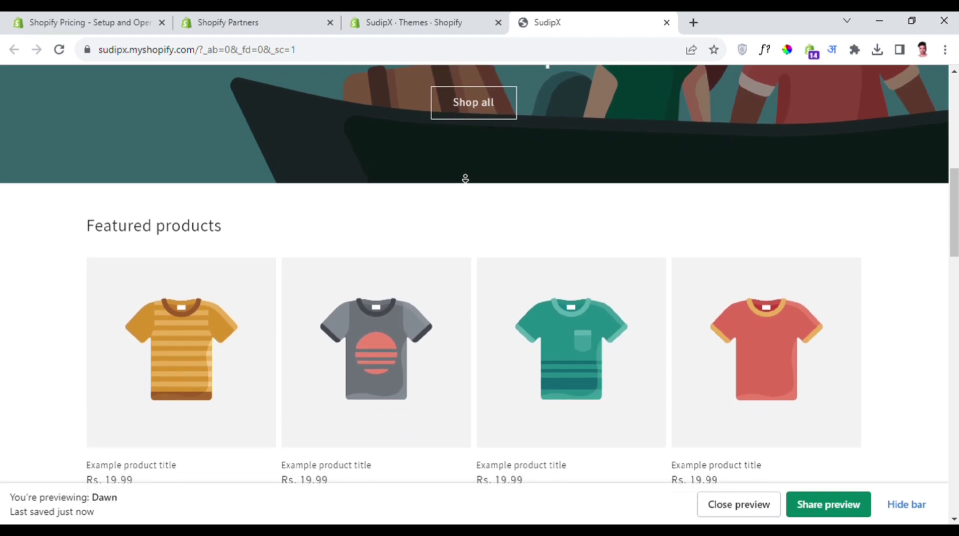
{"action": "scroll", "coordinate": [465, 179], "scroll_direction": "down", "scroll_amount": 2}
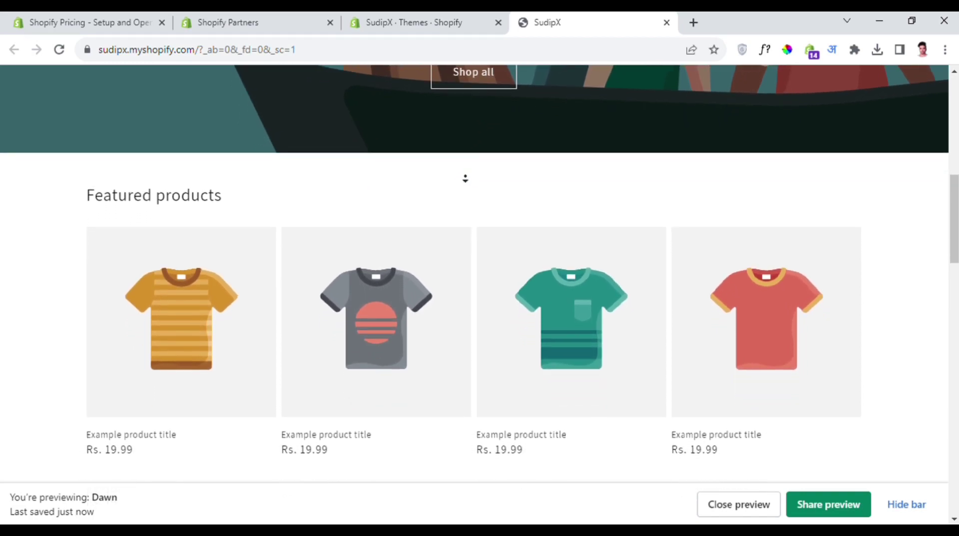
{"action": "scroll", "coordinate": [465, 179], "scroll_direction": "down", "scroll_amount": 1}
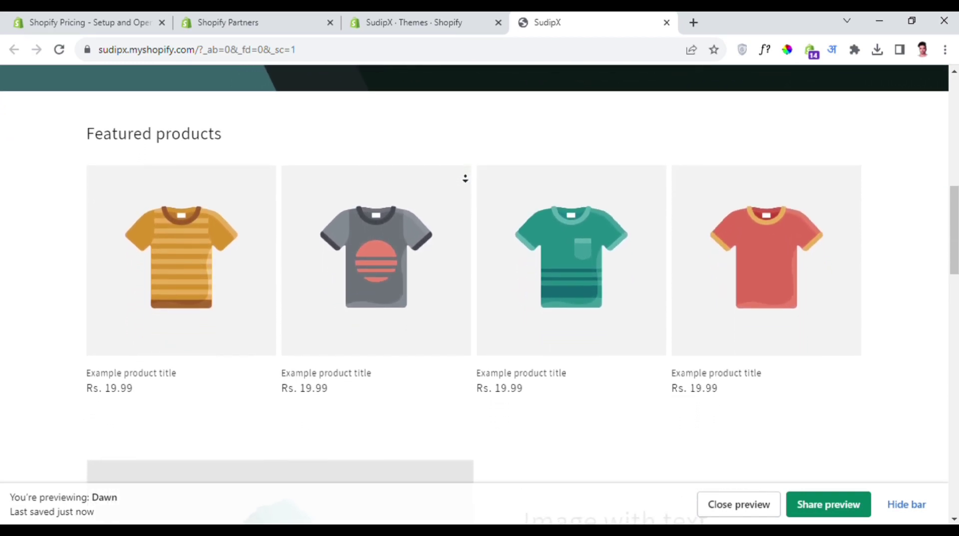
{"action": "scroll", "coordinate": [465, 178], "scroll_direction": "down", "scroll_amount": 1}
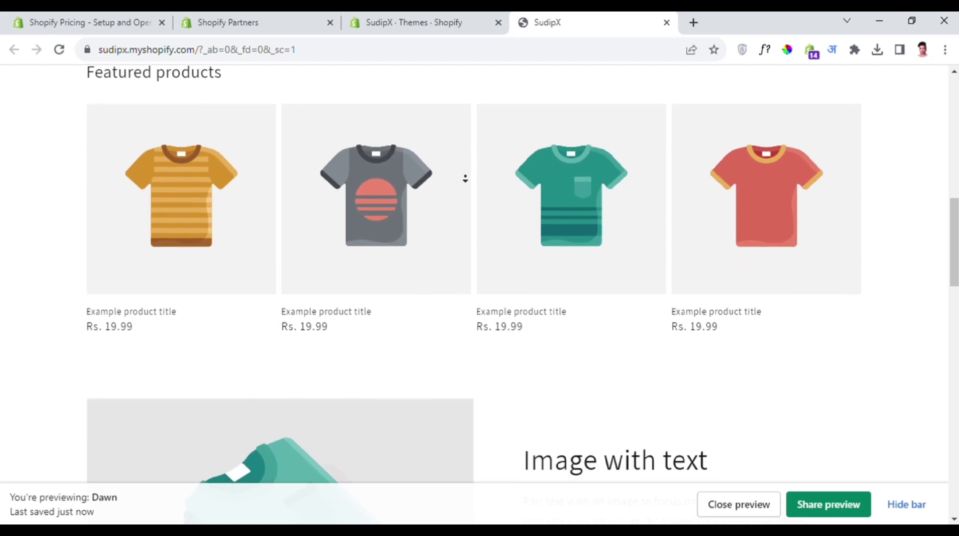
{"action": "scroll", "coordinate": [465, 178], "scroll_direction": "down", "scroll_amount": 1}
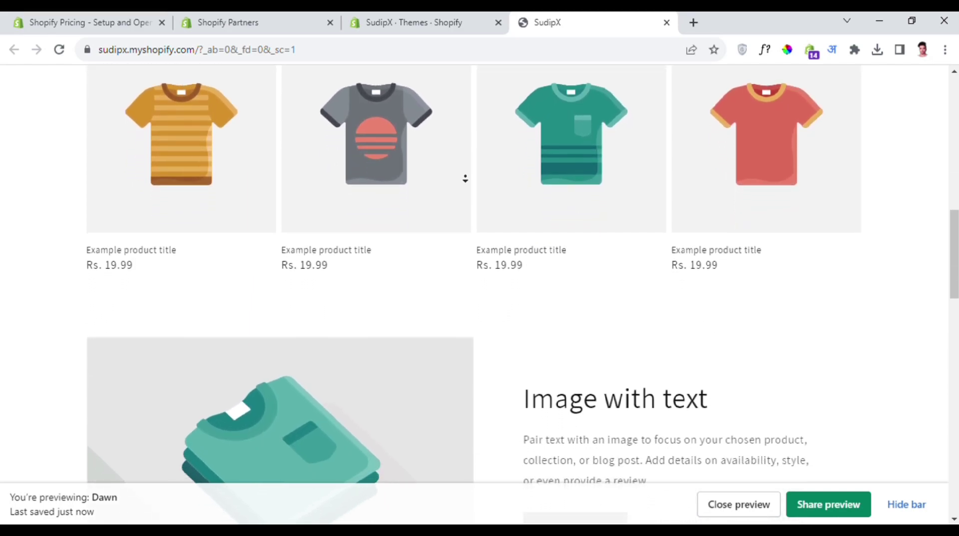
{"action": "scroll", "coordinate": [465, 178], "scroll_direction": "down", "scroll_amount": 1}
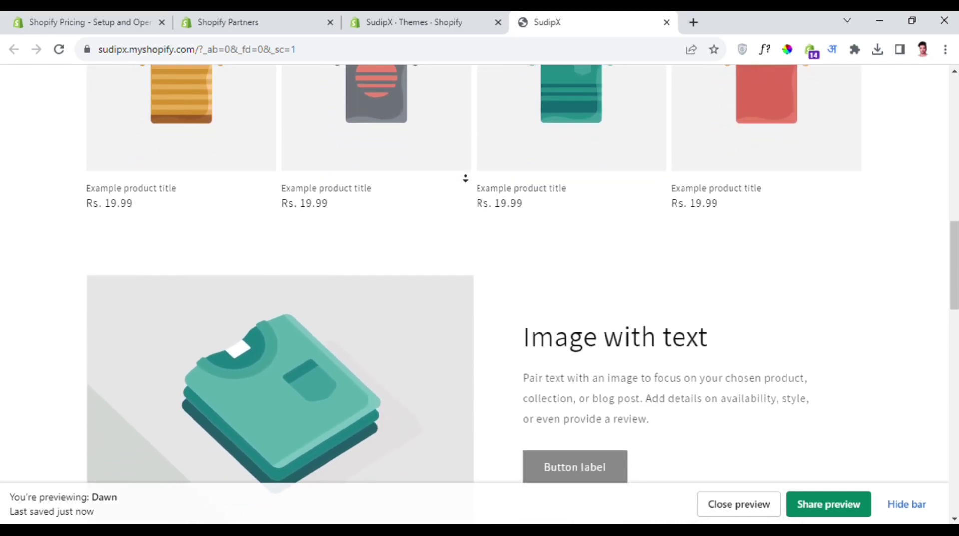
{"action": "scroll", "coordinate": [465, 178], "scroll_direction": "down", "scroll_amount": 1}
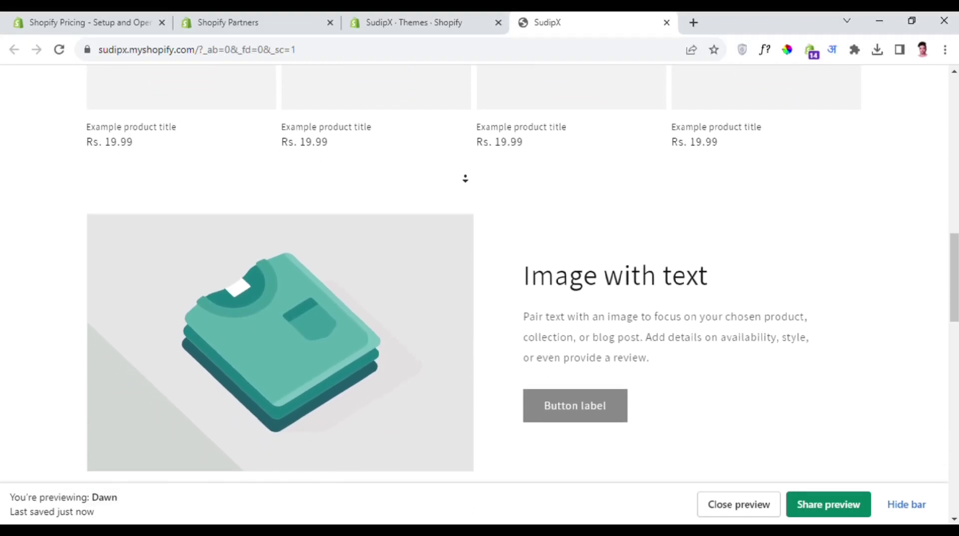
{"action": "scroll", "coordinate": [465, 179], "scroll_direction": "down", "scroll_amount": 1}
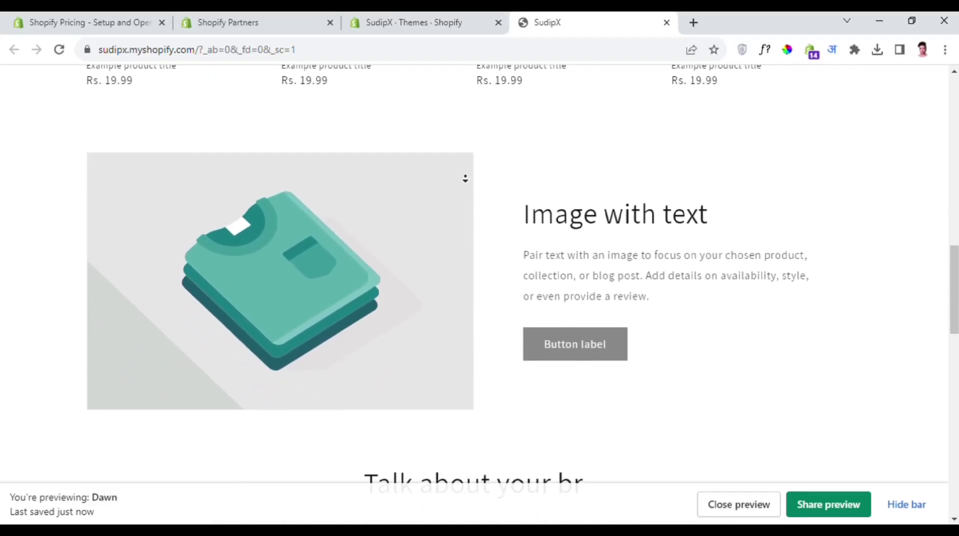